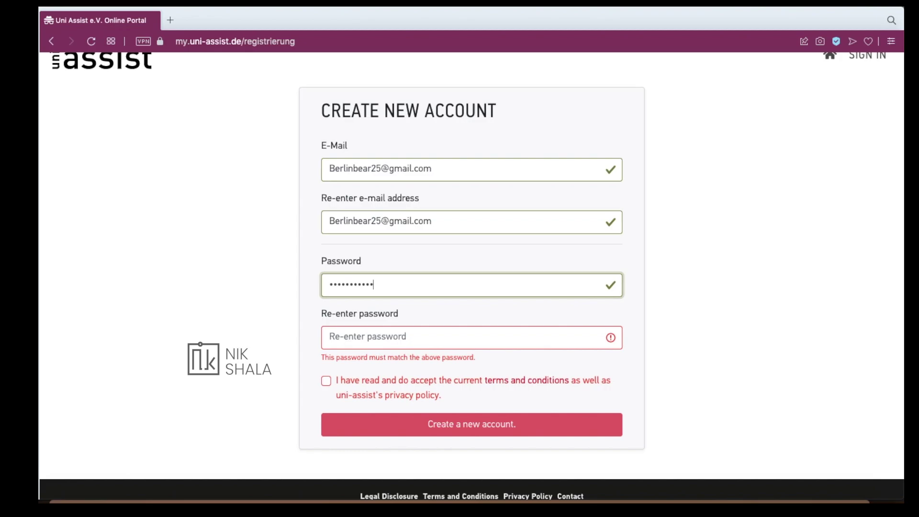
Enter the account password and submit the new account registration
{"action": "type", "text": "••••••••••••"}
{"action": "key", "text": "Return"}
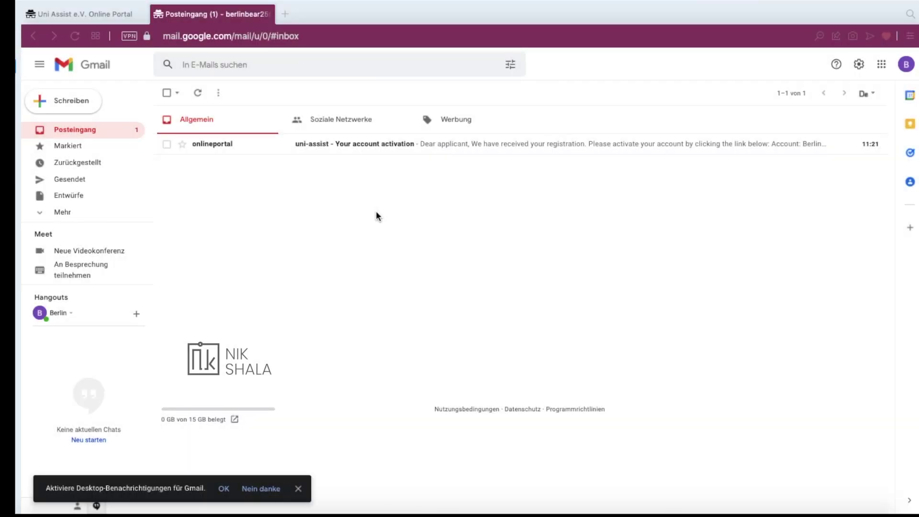
Open the uni-assist activation e-mail in Gmail and follow its Activation Link
{"action": "left_click", "coordinate": [340, 146]}
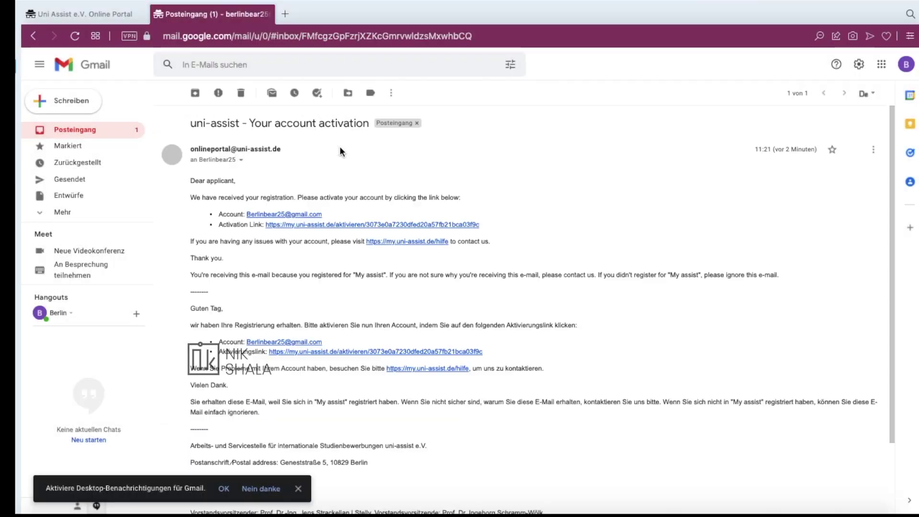
{"action": "scroll", "coordinate": [362, 225], "scroll_direction": "down", "scroll_amount": 1}
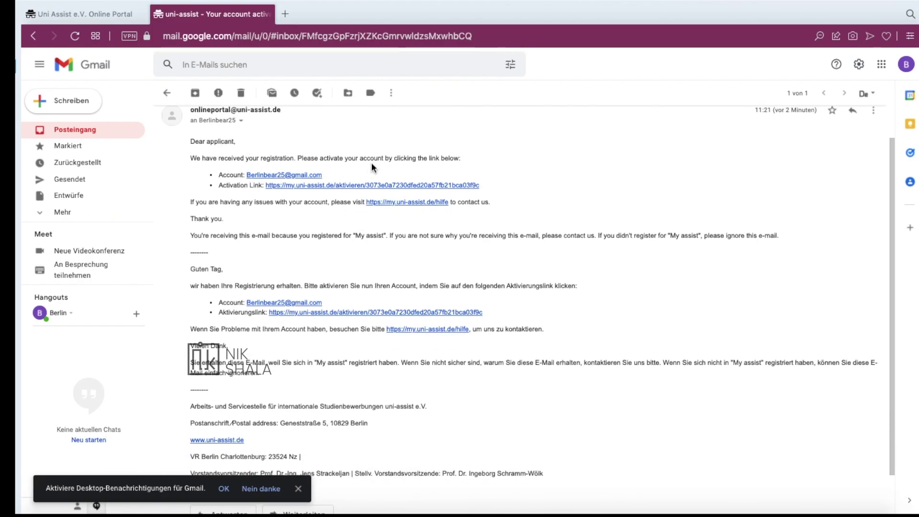
{"action": "scroll", "coordinate": [372, 162], "scroll_direction": "up", "scroll_amount": 5}
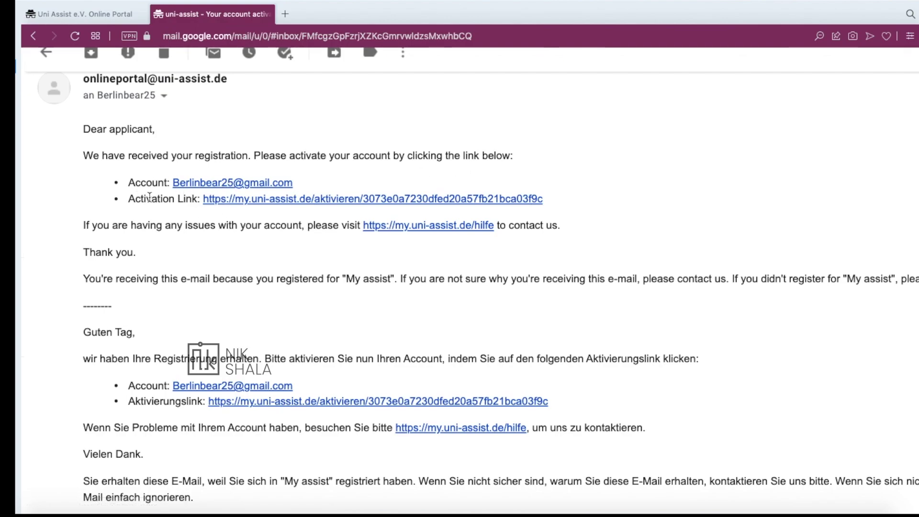
{"action": "scroll", "coordinate": [217, 198], "scroll_direction": "down", "scroll_amount": 5}
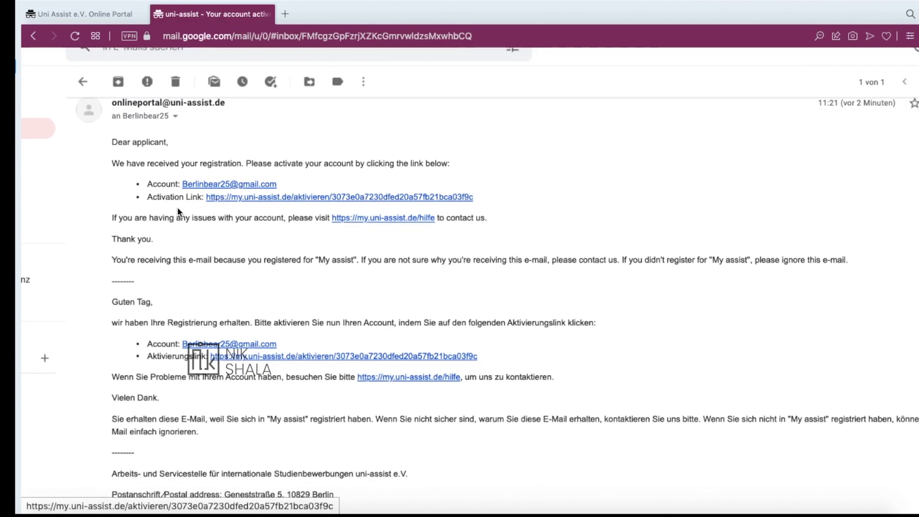
{"action": "scroll", "coordinate": [224, 196], "scroll_direction": "down", "scroll_amount": 5}
{"action": "scroll", "coordinate": [365, 192], "scroll_direction": "up", "scroll_amount": 4}
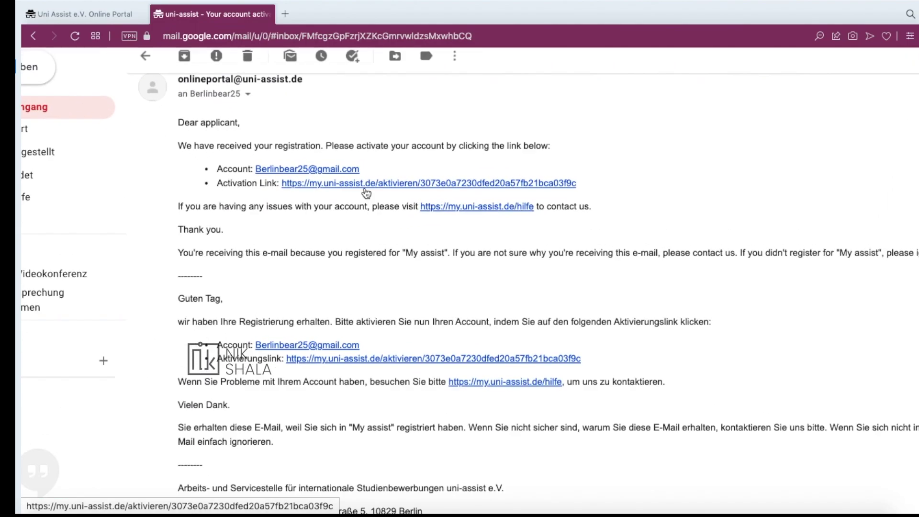
{"action": "scroll", "coordinate": [366, 192], "scroll_direction": "down", "scroll_amount": 2}
{"action": "left_click", "coordinate": [385, 184]}
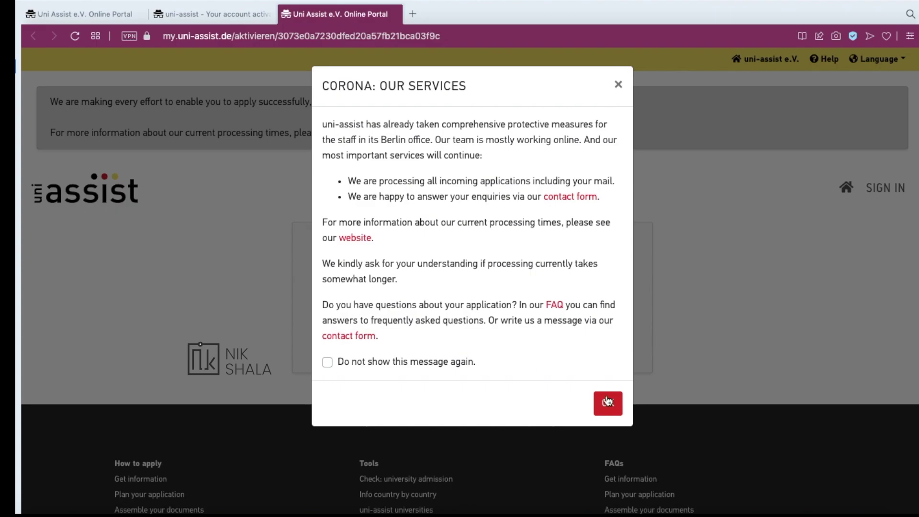
Dismiss the Corona notice on the activation page and go to Sign In
{"action": "left_click", "coordinate": [606, 401]}
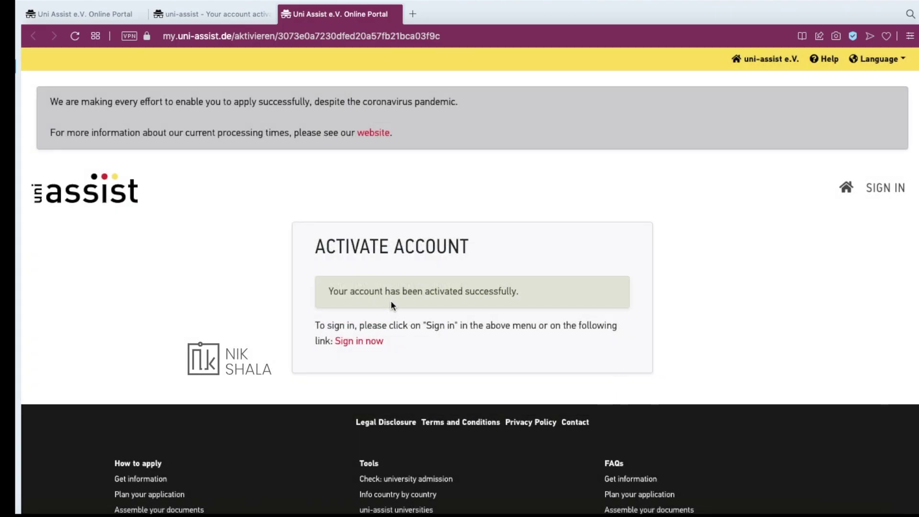
{"action": "left_click_drag", "start_coordinate": [384, 290], "coordinate": [538, 298]}
{"action": "left_click", "coordinate": [745, 272]}
{"action": "left_click", "coordinate": [886, 189]}
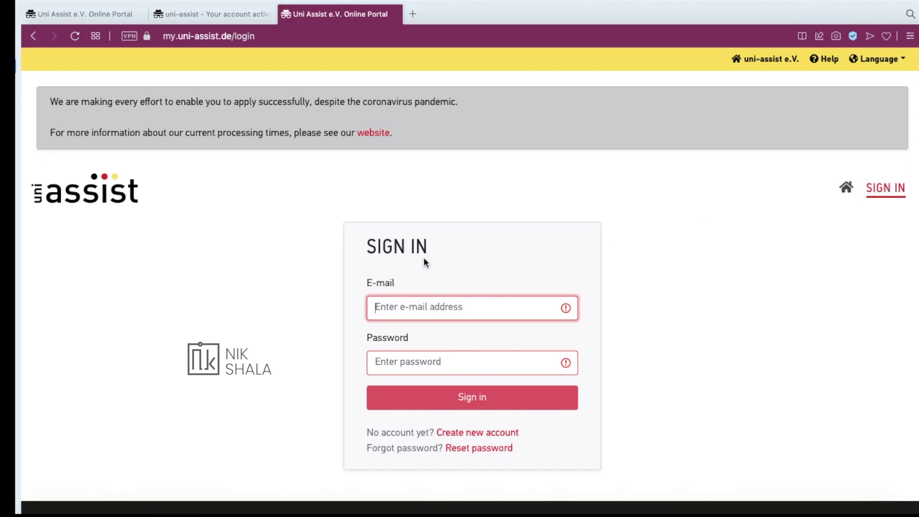
Copy the account e-mail from Gmail into the sign-in form, add the password and sign in
{"action": "left_click", "coordinate": [205, 14]}
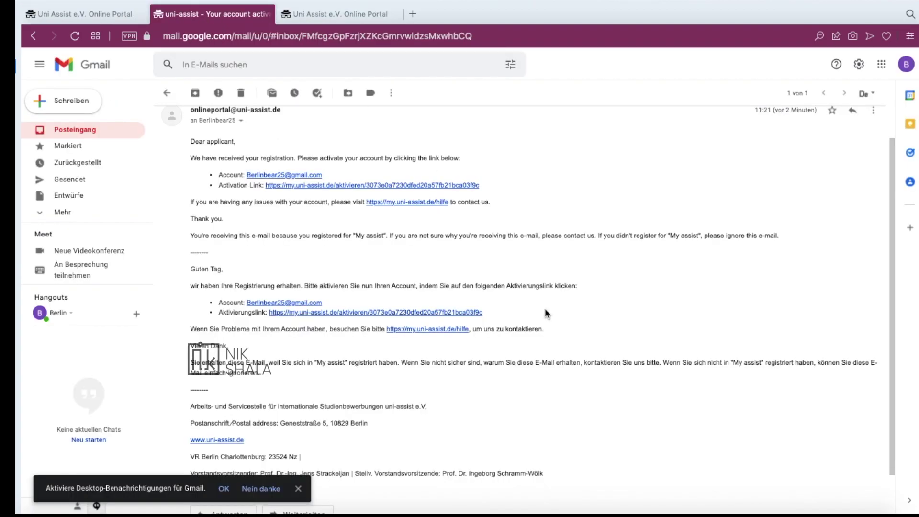
{"action": "right_click", "coordinate": [265, 175]}
{"action": "key", "text": "super+c"}
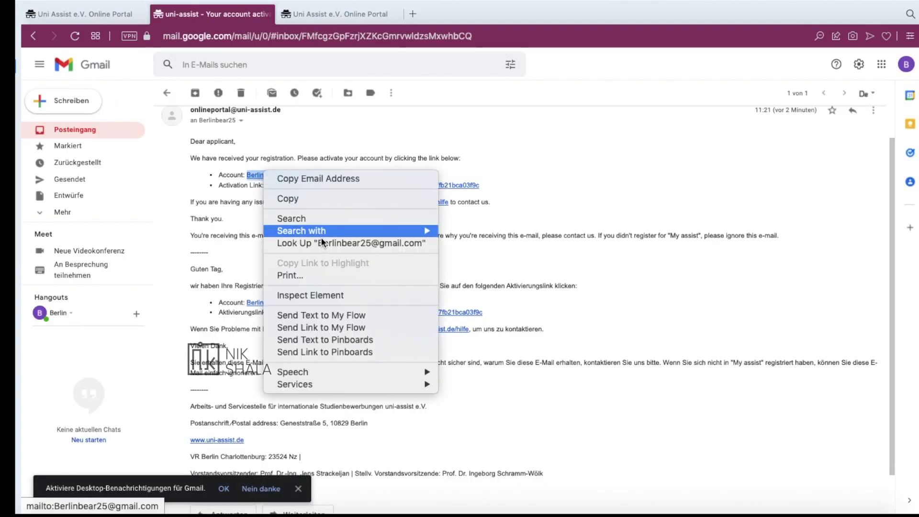
{"action": "left_click", "coordinate": [318, 178]}
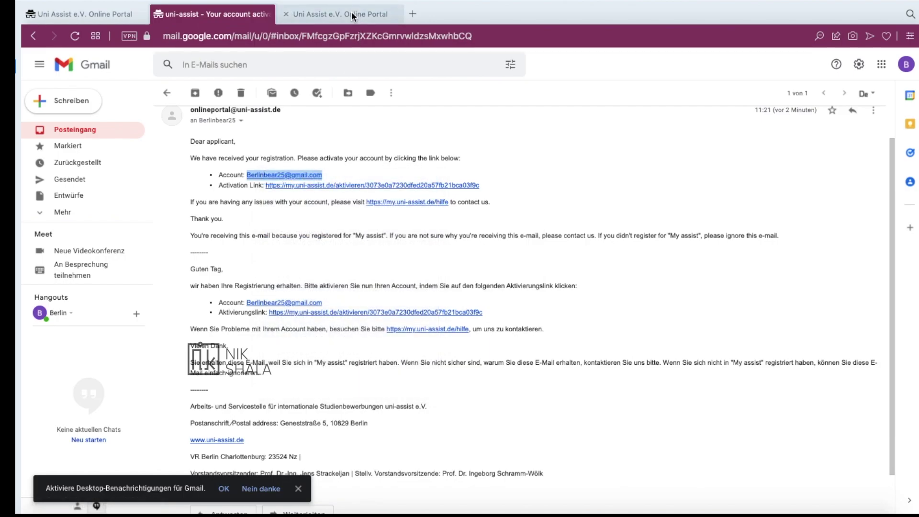
{"action": "left_click", "coordinate": [351, 13]}
{"action": "key", "text": "super+v"}
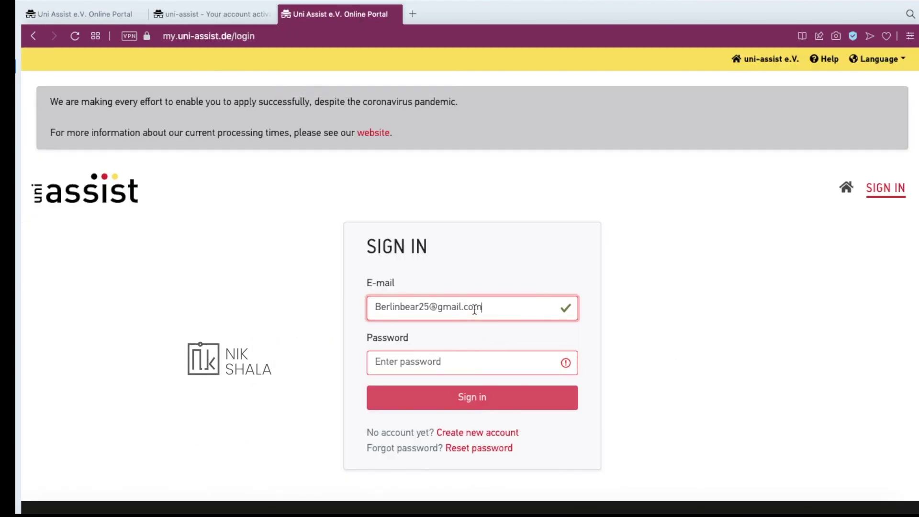
{"action": "left_click", "coordinate": [452, 362]}
{"action": "key", "text": "super+v"}
{"action": "key", "text": "Return"}
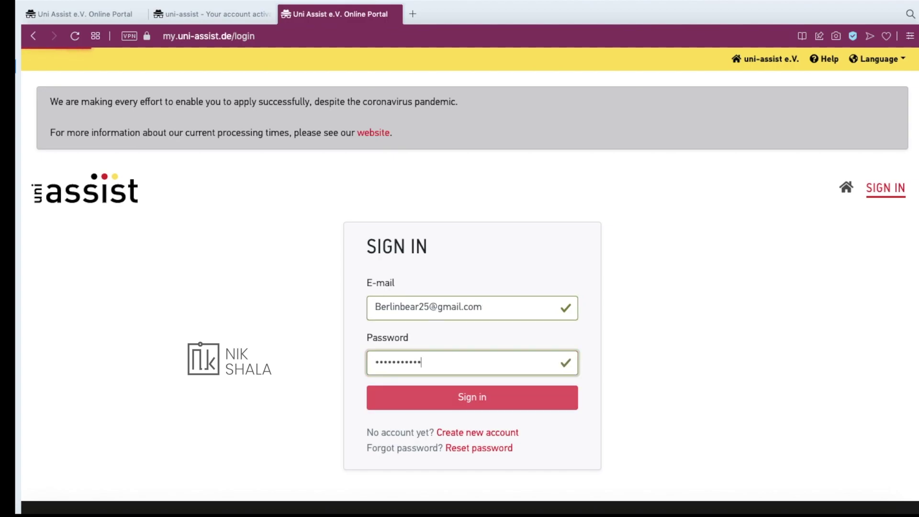
Switch the portal language to English and dismiss the coronavirus services notice
{"action": "scroll", "coordinate": [681, 219], "scroll_direction": "down", "scroll_amount": 10}
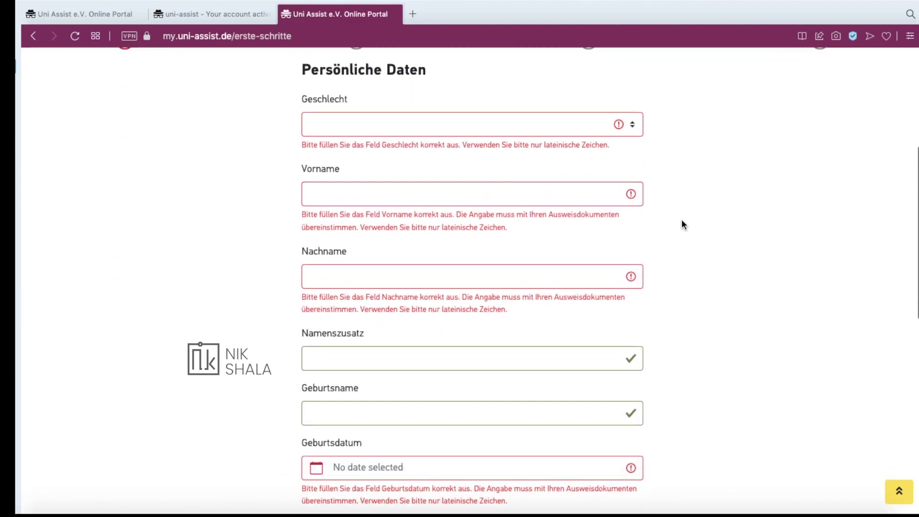
{"action": "scroll", "coordinate": [681, 220], "scroll_direction": "up", "scroll_amount": 10}
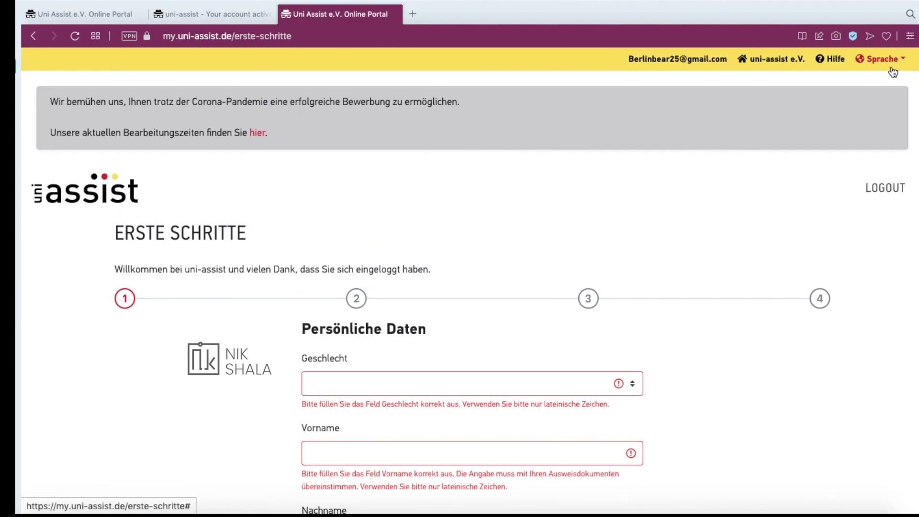
{"action": "left_click", "coordinate": [883, 58]}
{"action": "left_click", "coordinate": [839, 108]}
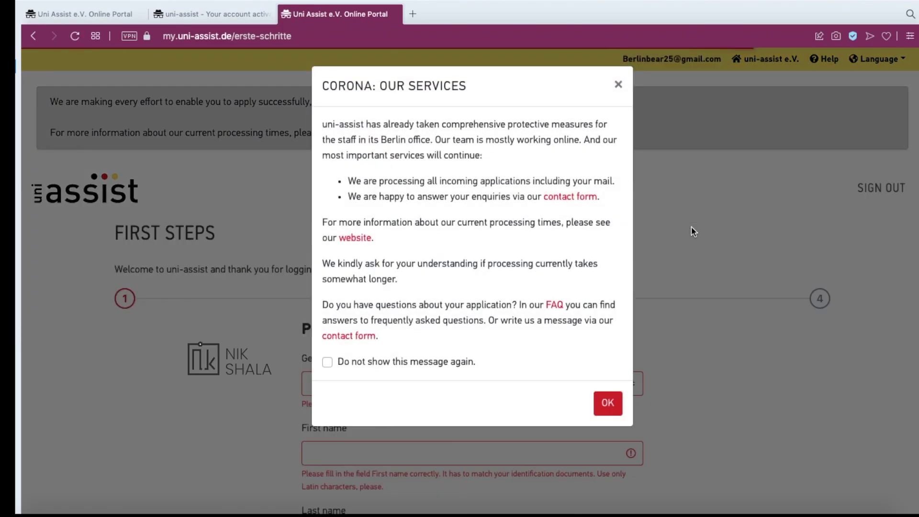
{"action": "left_click", "coordinate": [693, 231]}
{"action": "scroll", "coordinate": [699, 368], "scroll_direction": "down", "scroll_amount": 10}
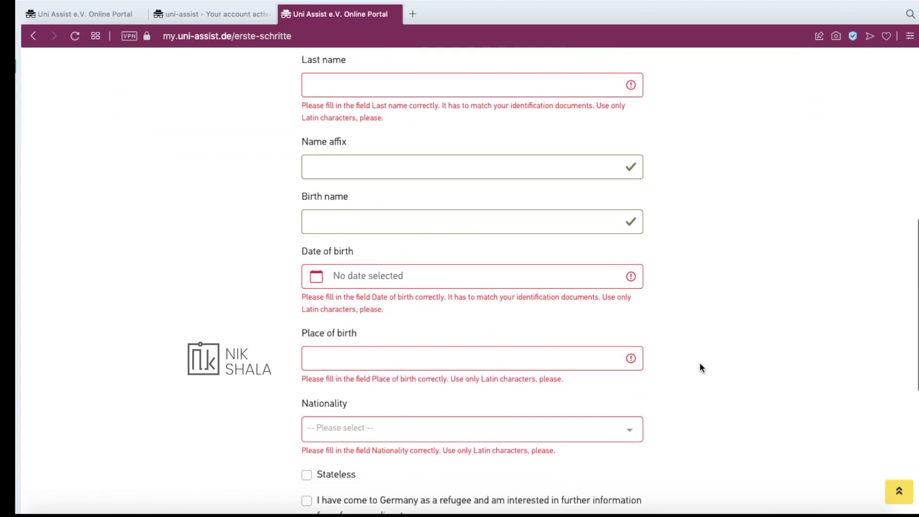
{"action": "scroll", "coordinate": [700, 364], "scroll_direction": "down", "scroll_amount": 5}
{"action": "scroll", "coordinate": [700, 365], "scroll_direction": "up", "scroll_amount": 6}
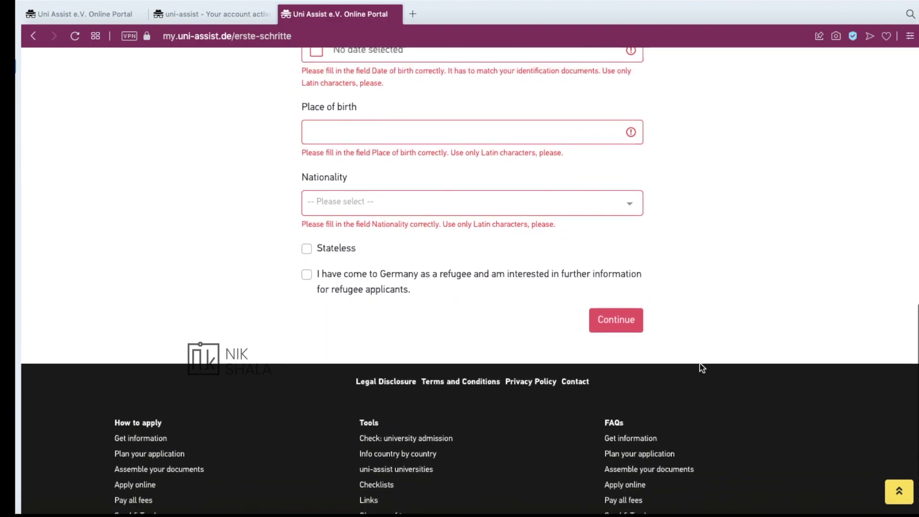
{"action": "scroll", "coordinate": [700, 365], "scroll_direction": "up", "scroll_amount": 7}
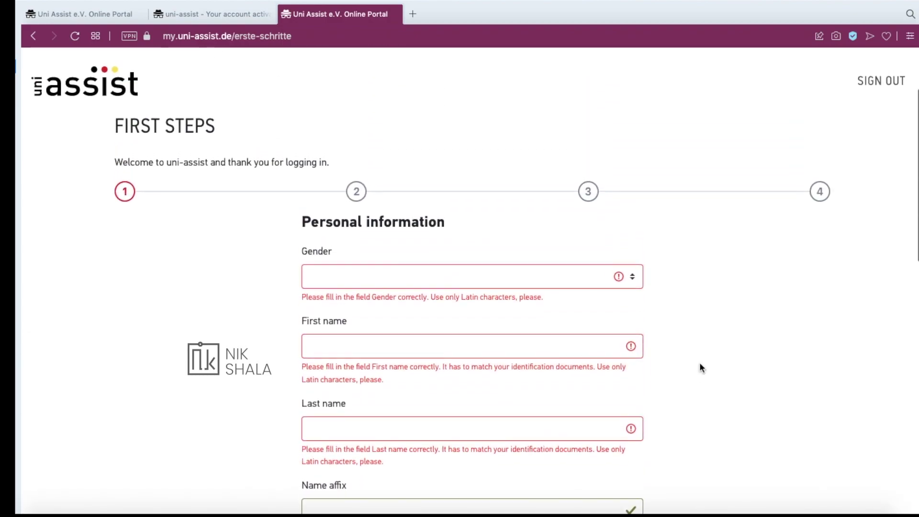
Set gender to Male and fill in the first name, last name and birth name
{"action": "left_click", "coordinate": [486, 280]}
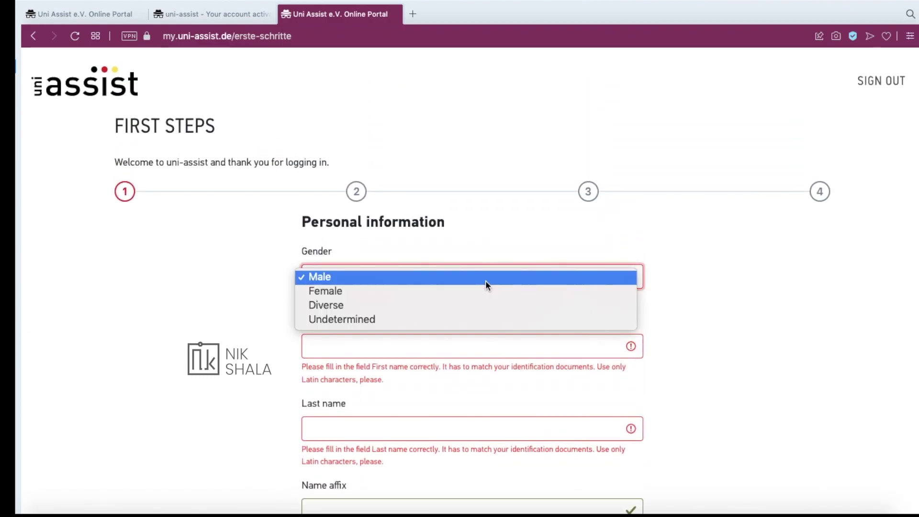
{"action": "left_click", "coordinate": [442, 278]}
{"action": "scroll", "coordinate": [408, 305], "scroll_direction": "down", "scroll_amount": 2}
{"action": "left_click", "coordinate": [352, 240]}
{"action": "left_click", "coordinate": [318, 297]}
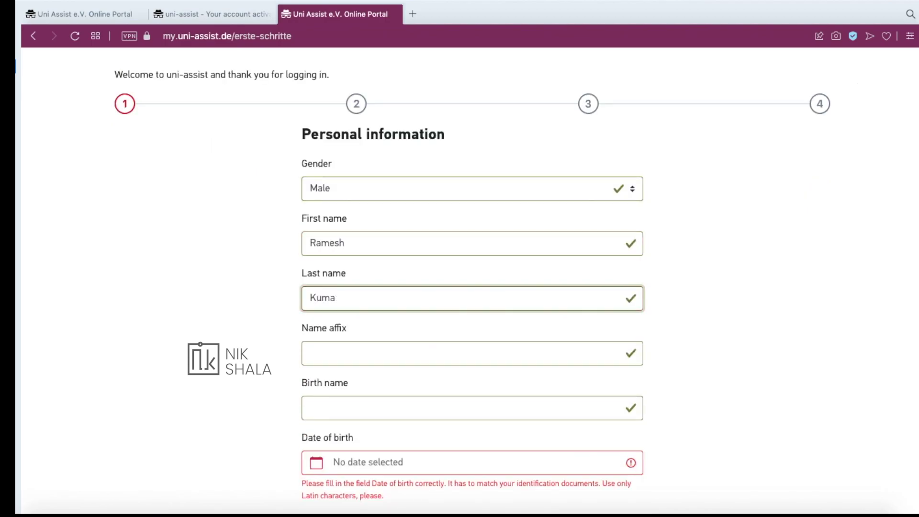
{"action": "scroll", "coordinate": [268, 335], "scroll_direction": "down", "scroll_amount": 2}
{"action": "left_click", "coordinate": [322, 329]}
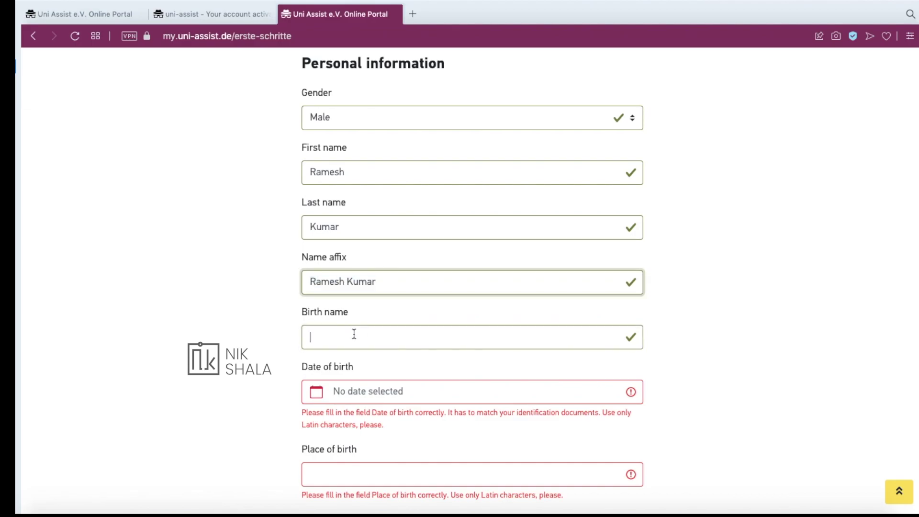
{"action": "scroll", "coordinate": [353, 332], "scroll_direction": "down", "scroll_amount": 2}
{"action": "left_click", "coordinate": [337, 280]}
{"action": "left_click", "coordinate": [360, 327]}
{"action": "left_click", "coordinate": [325, 329]}
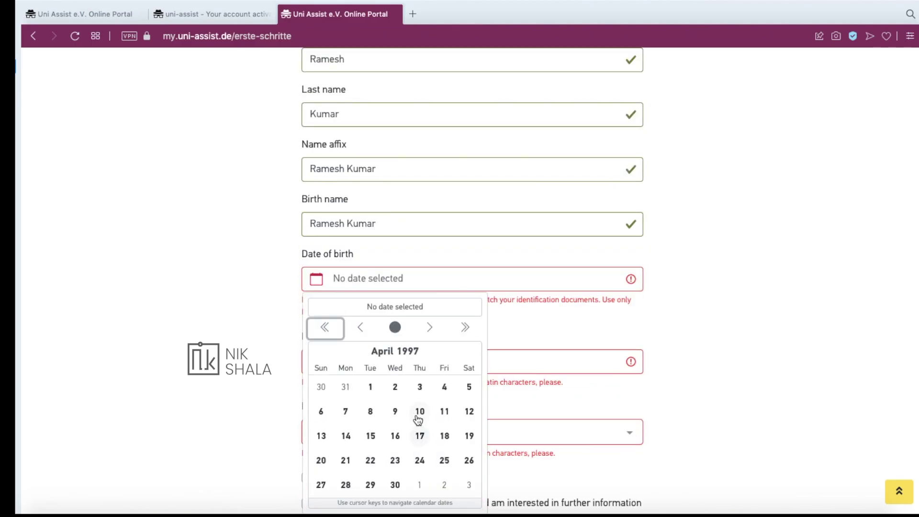
{"action": "left_click", "coordinate": [419, 388]}
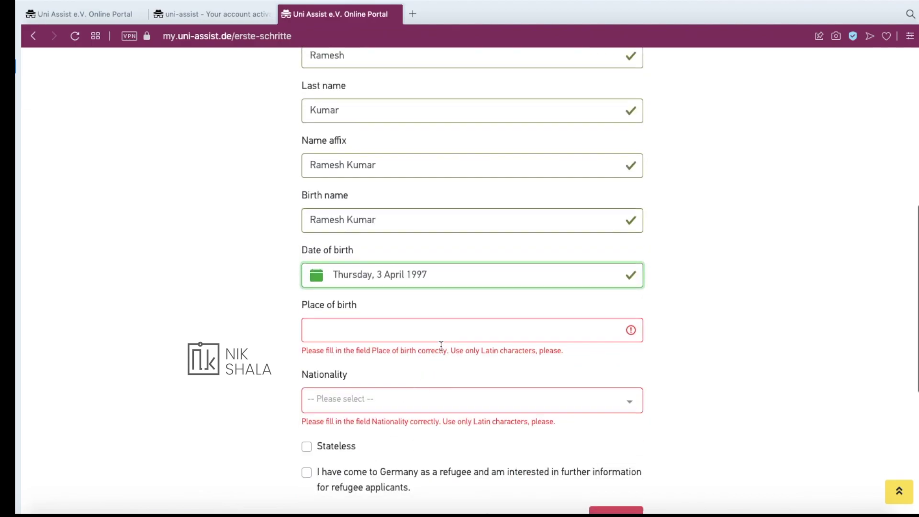
{"action": "scroll", "coordinate": [439, 346], "scroll_direction": "down", "scroll_amount": 2}
{"action": "left_click", "coordinate": [454, 256]}
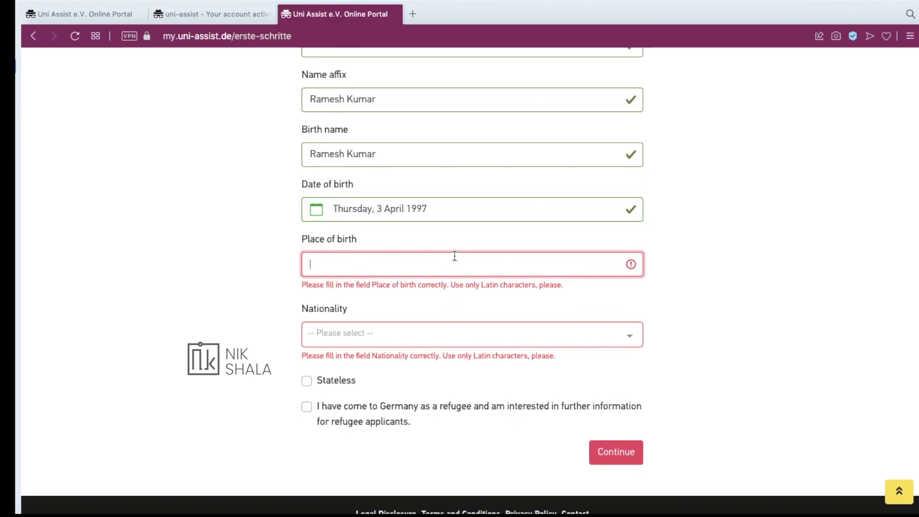
{"action": "type", "text": "Mumbai"}
{"action": "left_click", "coordinate": [432, 326]}
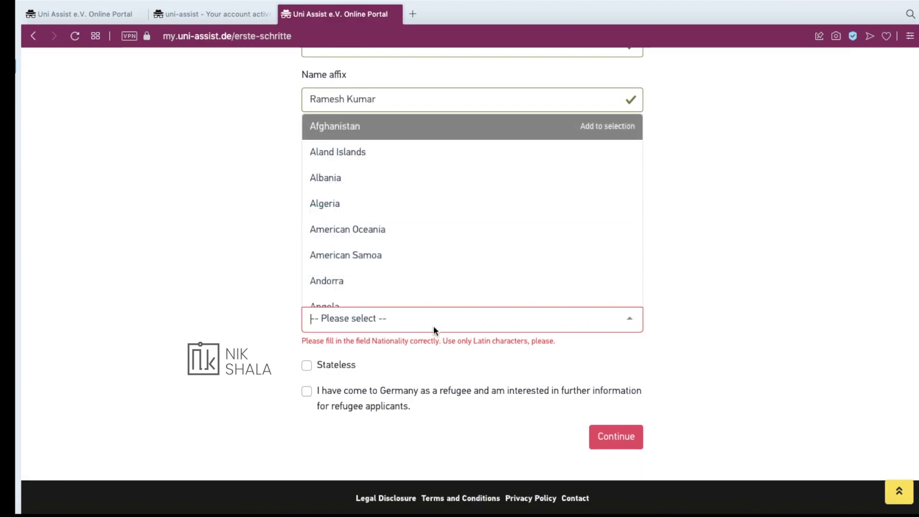
{"action": "scroll", "coordinate": [445, 281], "scroll_direction": "down", "scroll_amount": 20}
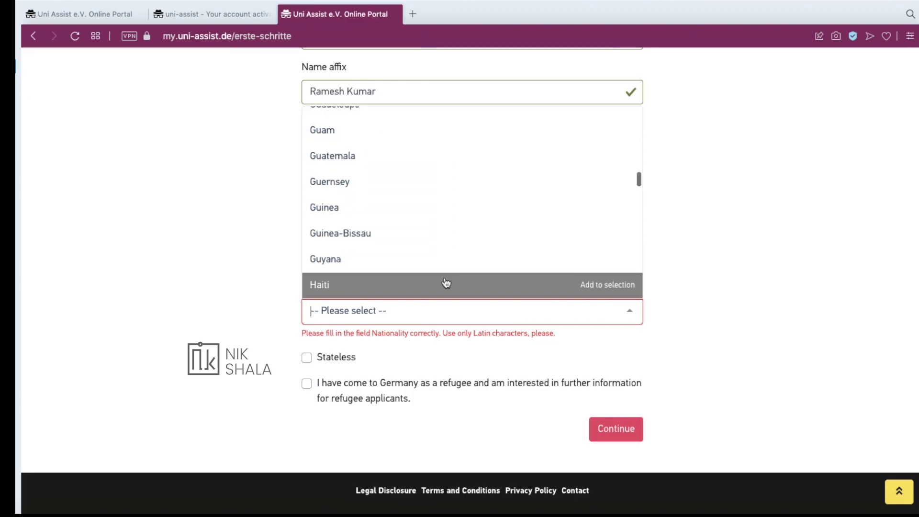
{"action": "scroll", "coordinate": [445, 283], "scroll_direction": "down", "scroll_amount": 2}
{"action": "left_click", "coordinate": [376, 172]}
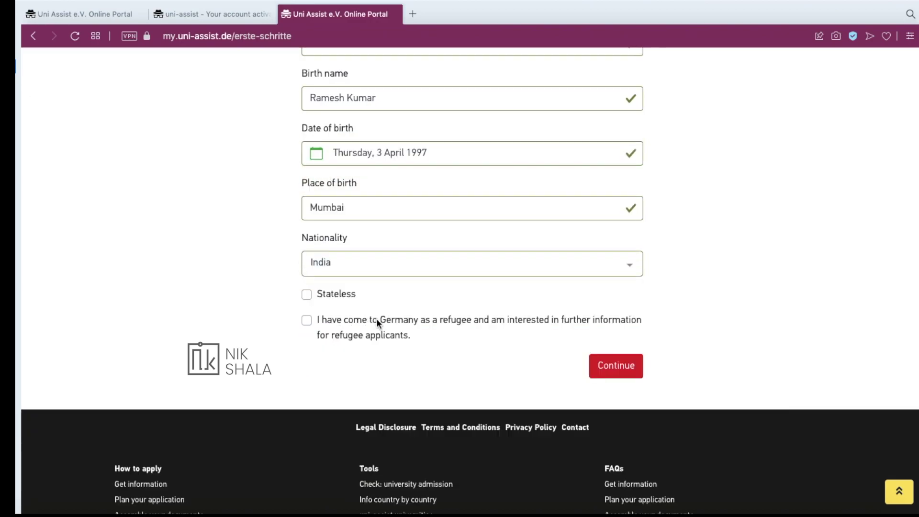
{"action": "left_click", "coordinate": [616, 365]}
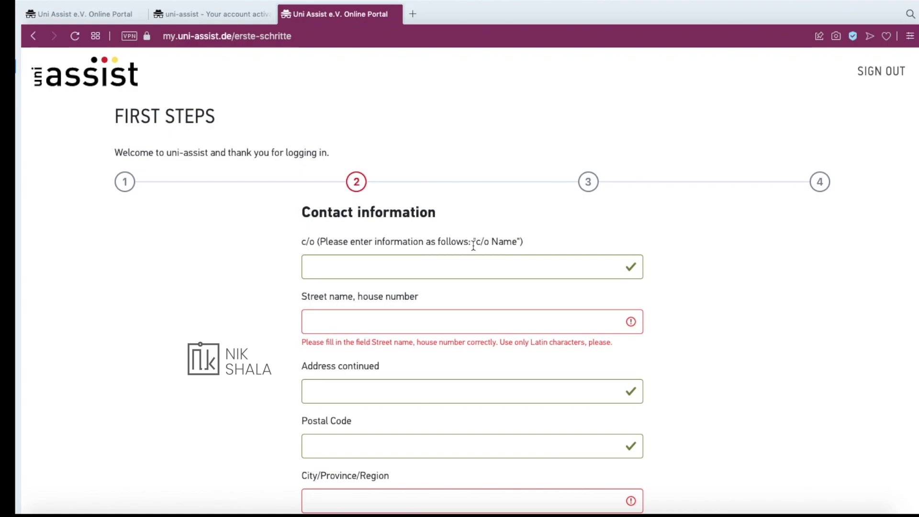
Enter the street and house number of the contact address
{"action": "scroll", "coordinate": [507, 243], "scroll_direction": "down", "scroll_amount": 3}
{"action": "scroll", "coordinate": [342, 233], "scroll_direction": "down", "scroll_amount": 5}
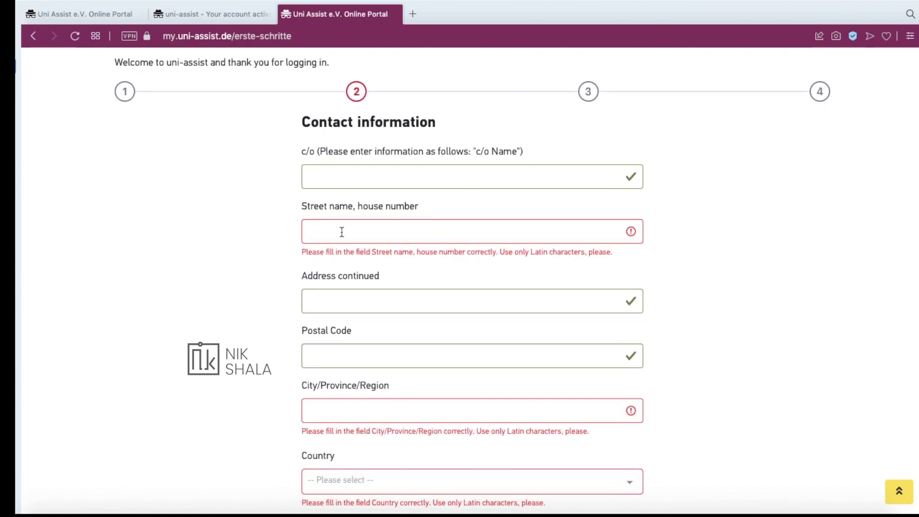
{"action": "scroll", "coordinate": [351, 295], "scroll_direction": "up", "scroll_amount": 6}
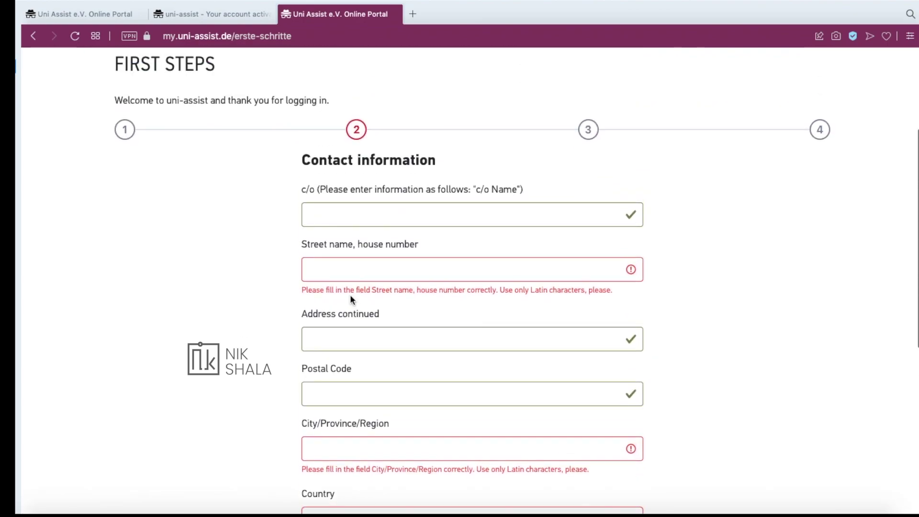
{"action": "left_click", "coordinate": [352, 268]}
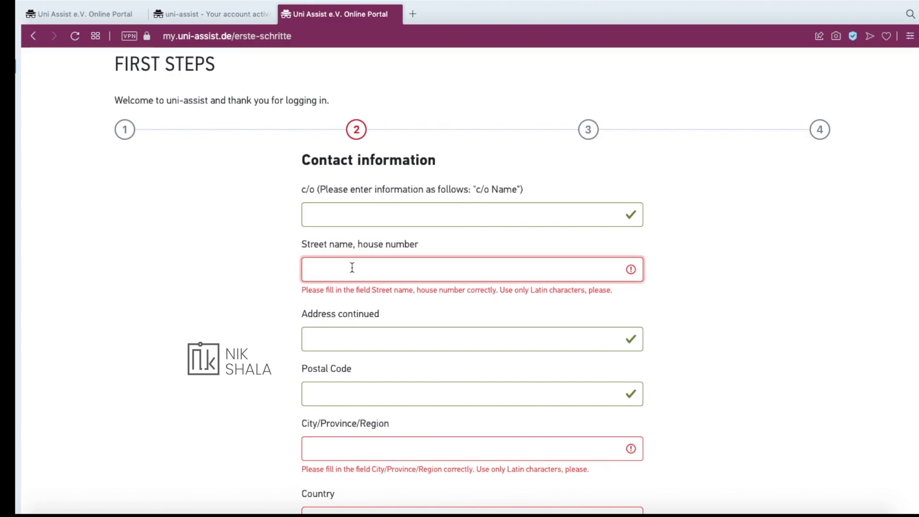
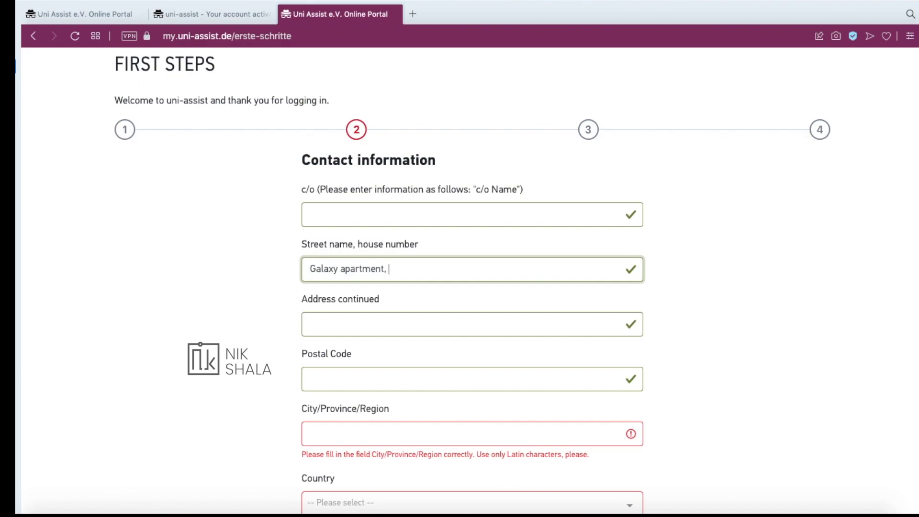
{"action": "left_click_drag", "start_coordinate": [303, 243], "coordinate": [415, 263]}
{"action": "left_click", "coordinate": [458, 269]}
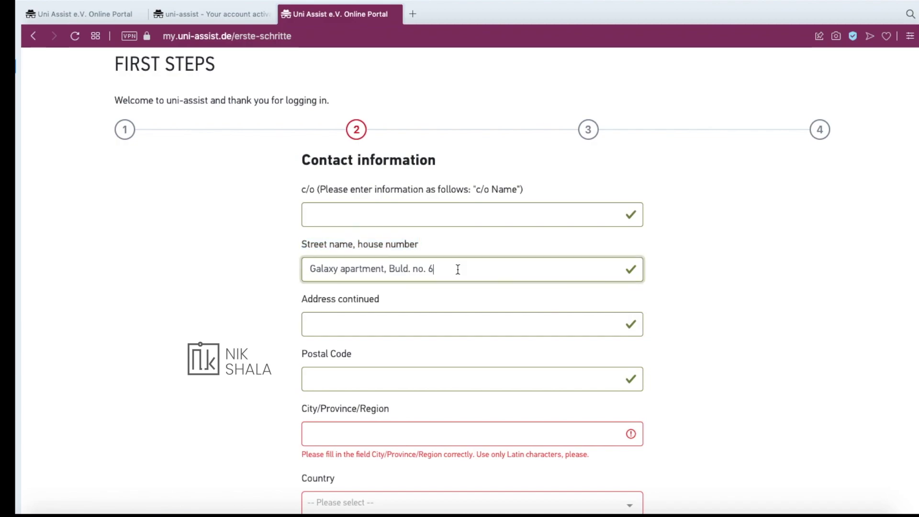
Fill in the address's district, postal code and city, then move to the country field
{"action": "left_click", "coordinate": [339, 328]}
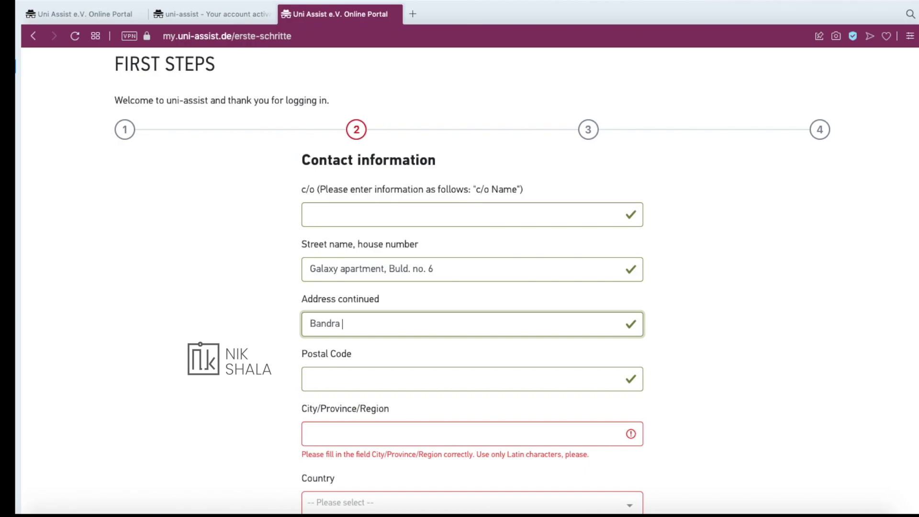
{"action": "left_click", "coordinate": [334, 381]}
{"action": "type", "text": "402219"}
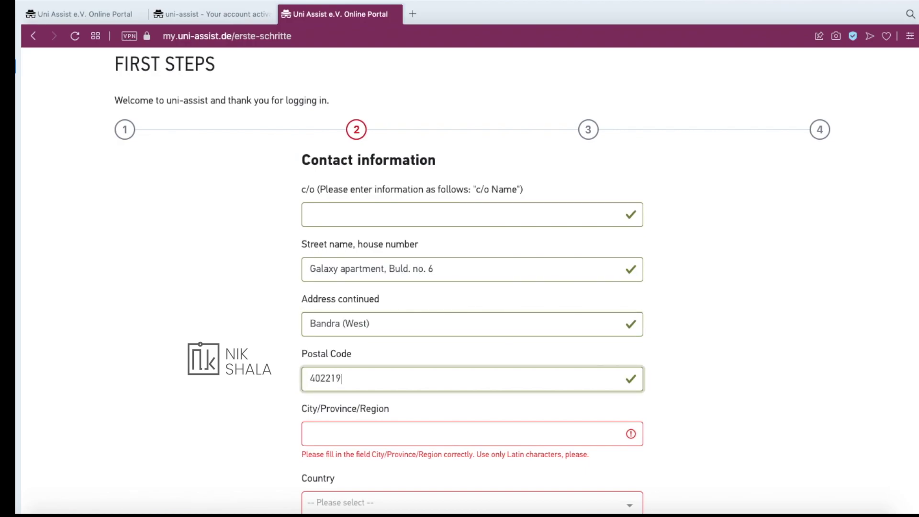
{"action": "key", "text": "Tab"}
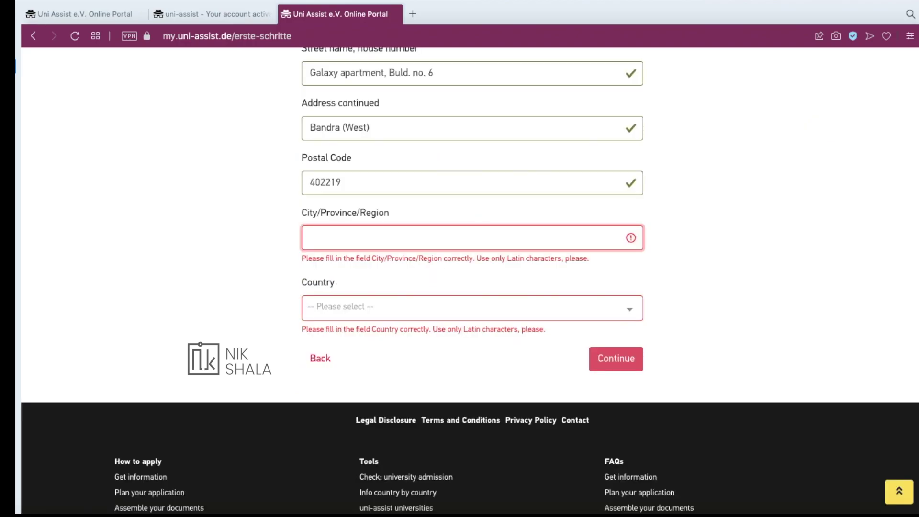
{"action": "type", "text": "Mumbai"}
{"action": "key", "text": "Tab"}
{"action": "scroll", "coordinate": [367, 352], "scroll_direction": "down", "scroll_amount": 10}
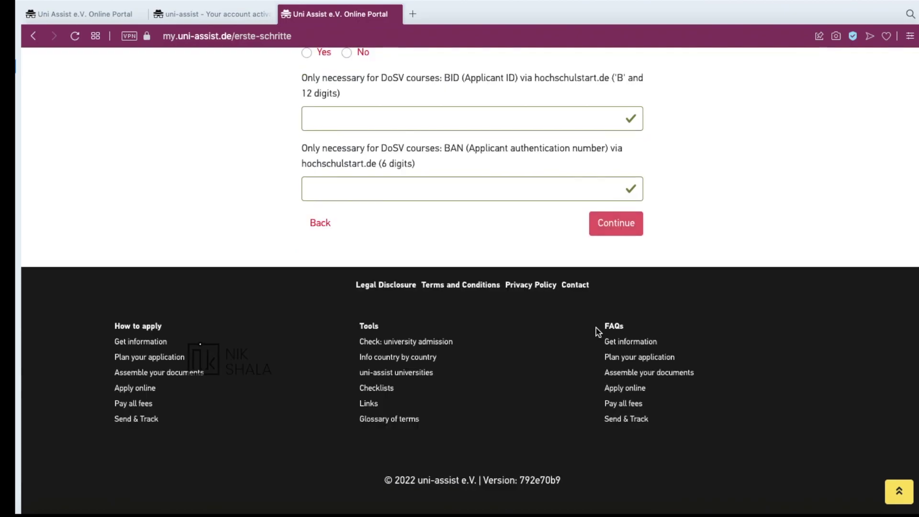
{"action": "scroll", "coordinate": [768, 264], "scroll_direction": "up", "scroll_amount": 5}
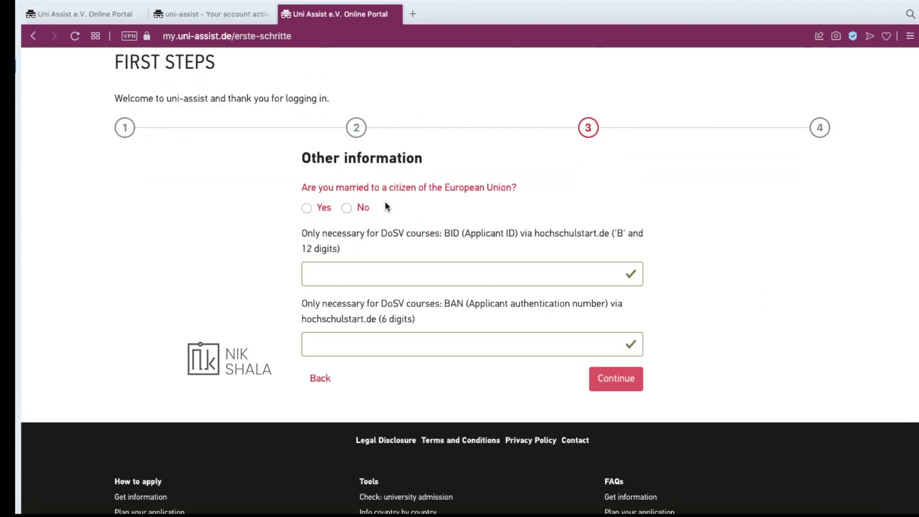
Select No for marriage to an EU citizen and continue to step 4, Educational history
{"action": "left_click", "coordinate": [347, 207]}
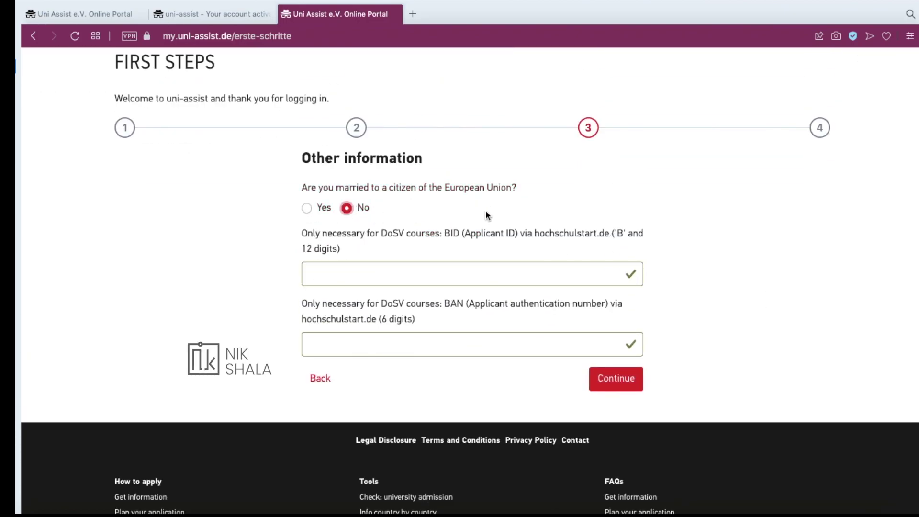
{"action": "scroll", "coordinate": [486, 210], "scroll_direction": "down", "scroll_amount": 2}
{"action": "left_click_drag", "start_coordinate": [380, 134], "coordinate": [491, 135]}
{"action": "left_click", "coordinate": [619, 275]}
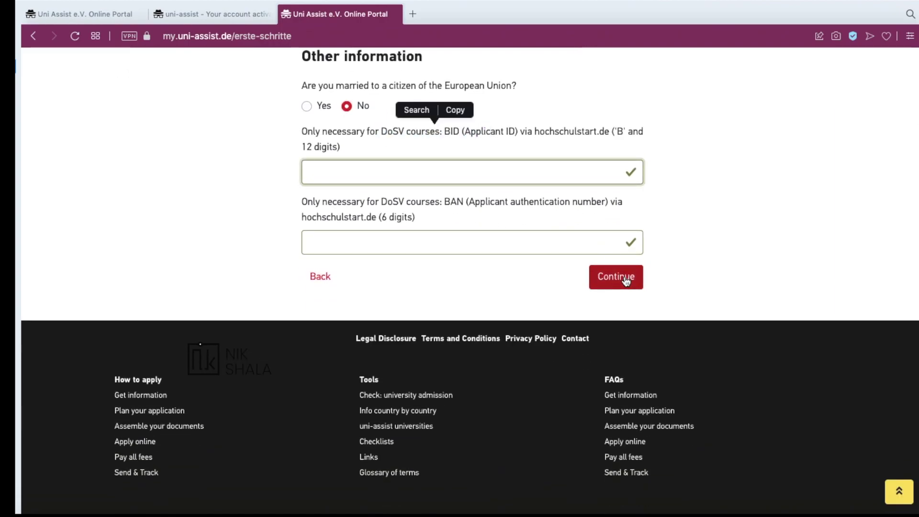
{"action": "scroll", "coordinate": [770, 277], "scroll_direction": "up", "scroll_amount": 4}
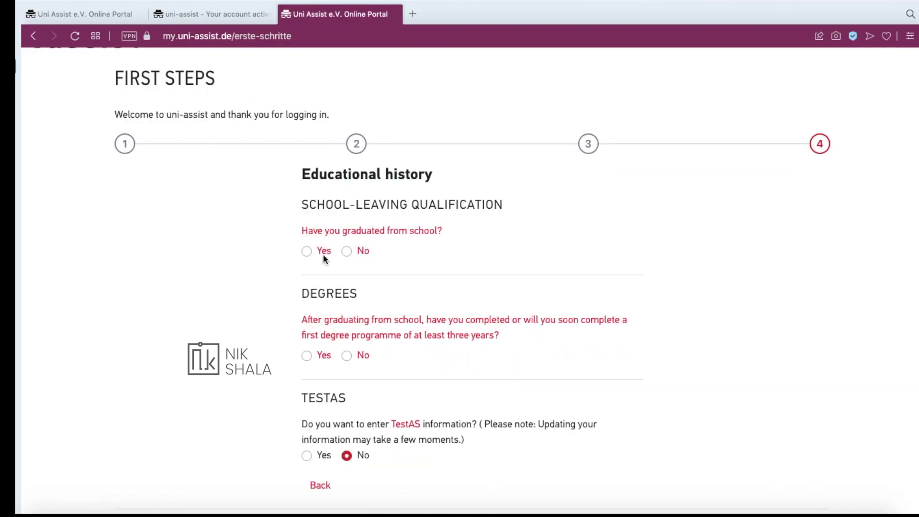
Answer Yes to graduating from school and choose India as the school-leaving country
{"action": "left_click", "coordinate": [307, 251]}
{"action": "scroll", "coordinate": [327, 229], "scroll_direction": "down", "scroll_amount": 2}
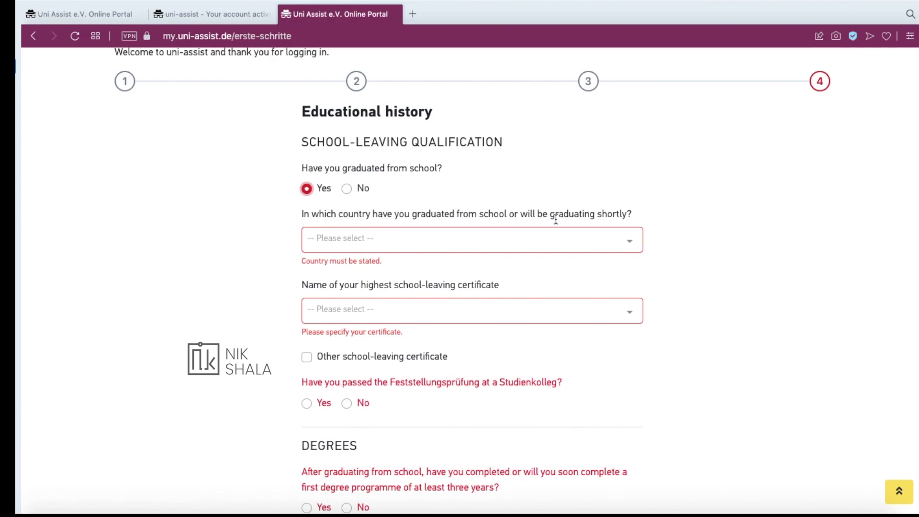
{"action": "left_click", "coordinate": [554, 239]}
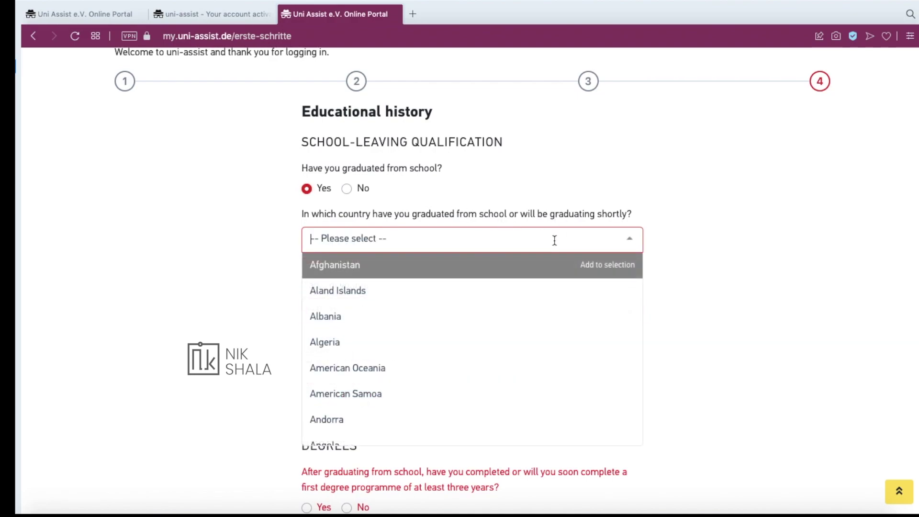
{"action": "type", "text": "ind"}
{"action": "left_click", "coordinate": [326, 289]}
{"action": "scroll", "coordinate": [389, 201], "scroll_direction": "down", "scroll_amount": 2}
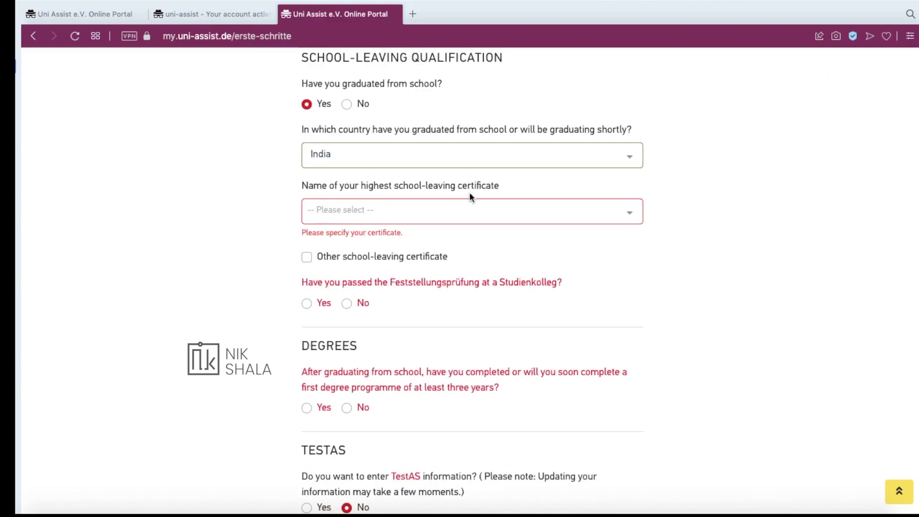
Choose Higher Secondary School Certificate and answer No to the Feststellungsprüfung question
{"action": "left_click", "coordinate": [461, 210]}
{"action": "scroll", "coordinate": [426, 286], "scroll_direction": "down", "scroll_amount": 1}
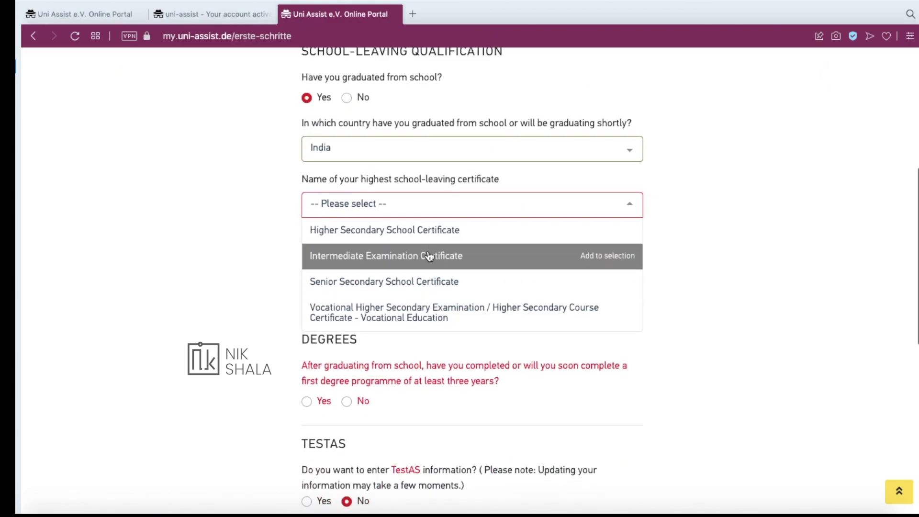
{"action": "left_click", "coordinate": [425, 239]}
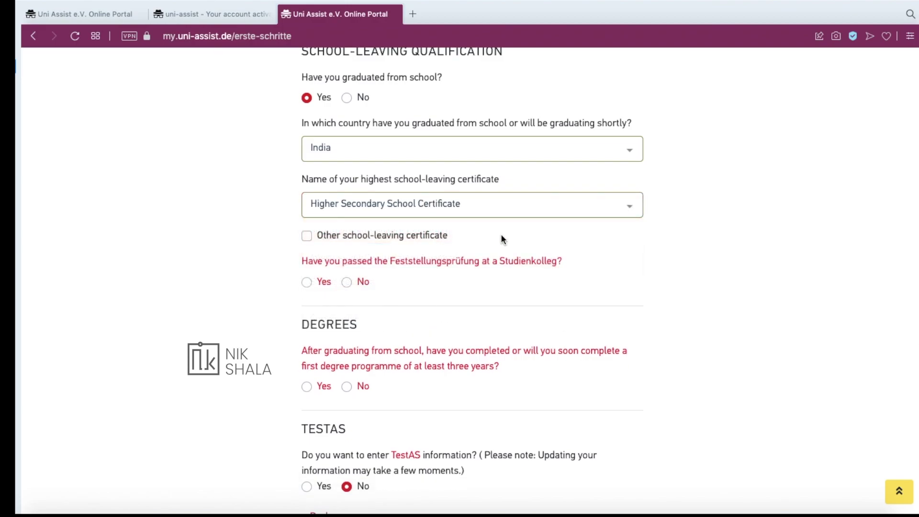
{"action": "scroll", "coordinate": [501, 233], "scroll_direction": "down", "scroll_amount": 2}
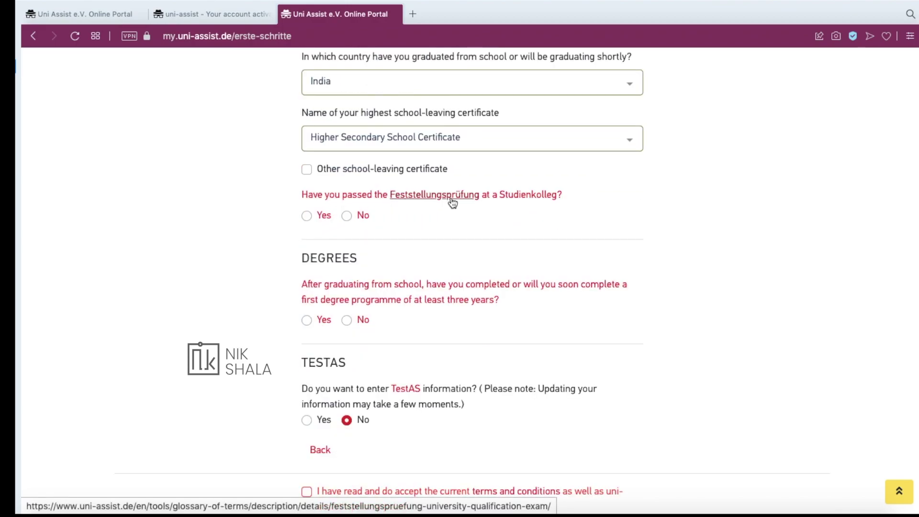
{"action": "left_click", "coordinate": [346, 215]}
{"action": "scroll", "coordinate": [349, 211], "scroll_direction": "down", "scroll_amount": 3}
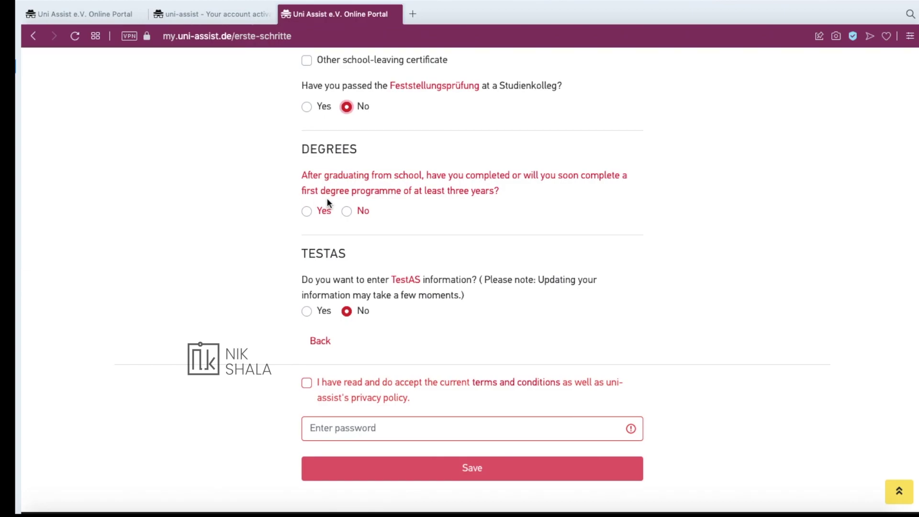
Answer Yes to having a first degree and set its country to India
{"action": "left_click", "coordinate": [306, 212]}
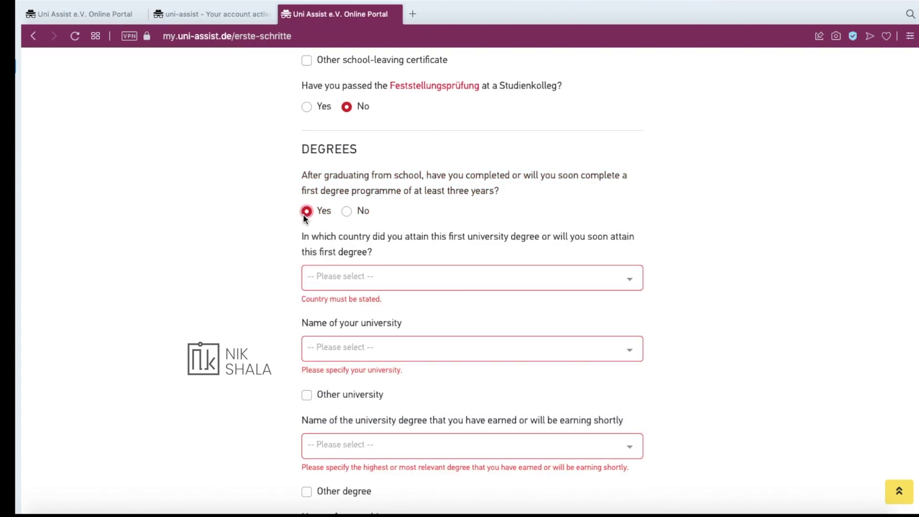
{"action": "scroll", "coordinate": [283, 231], "scroll_direction": "up", "scroll_amount": 3}
{"action": "scroll", "coordinate": [283, 234], "scroll_direction": "down", "scroll_amount": 2}
{"action": "scroll", "coordinate": [283, 234], "scroll_direction": "down", "scroll_amount": 1}
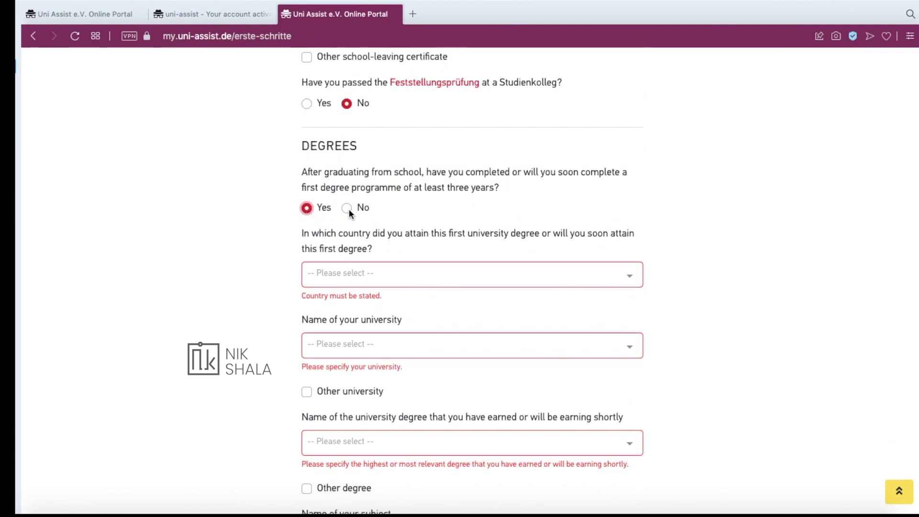
{"action": "scroll", "coordinate": [307, 243], "scroll_direction": "down", "scroll_amount": 2}
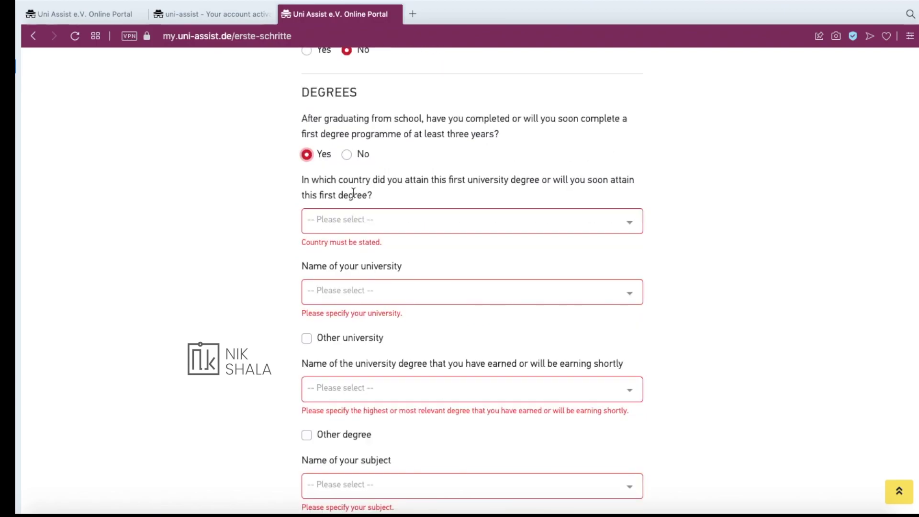
{"action": "left_click", "coordinate": [485, 219]}
{"action": "type", "text": "India"}
{"action": "key", "text": "Return"}
{"action": "scroll", "coordinate": [450, 215], "scroll_direction": "down", "scroll_amount": 2}
Pick Kumaun University Nainital Uttarakhand as the university
{"action": "left_click", "coordinate": [427, 210]}
{"action": "scroll", "coordinate": [412, 249], "scroll_direction": "down", "scroll_amount": 10}
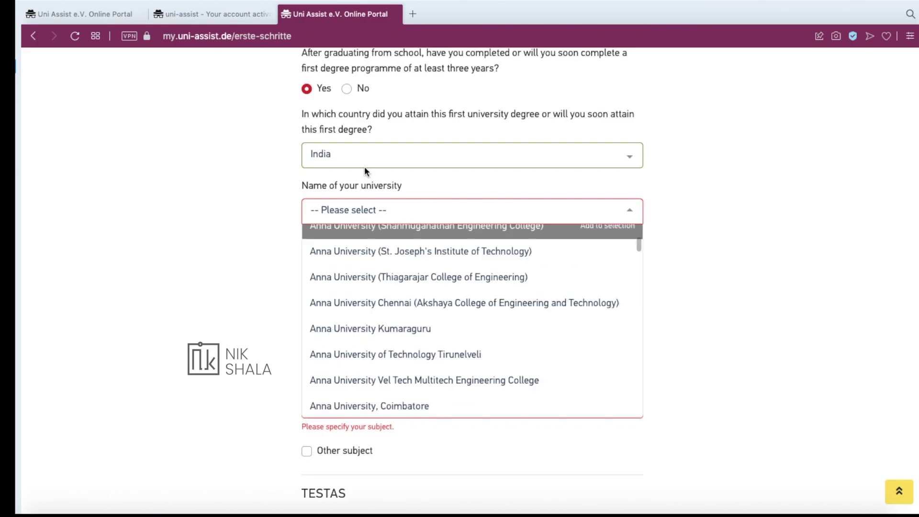
{"action": "scroll", "coordinate": [352, 335], "scroll_direction": "down", "scroll_amount": 5}
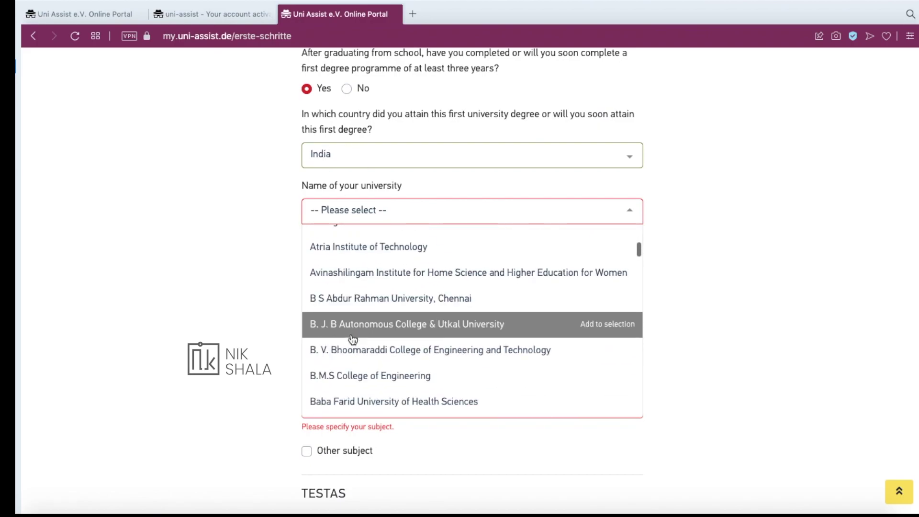
{"action": "scroll", "coordinate": [353, 338], "scroll_direction": "down", "scroll_amount": 15}
{"action": "scroll", "coordinate": [353, 339], "scroll_direction": "down", "scroll_amount": 15}
{"action": "scroll", "coordinate": [405, 327], "scroll_direction": "up", "scroll_amount": 3}
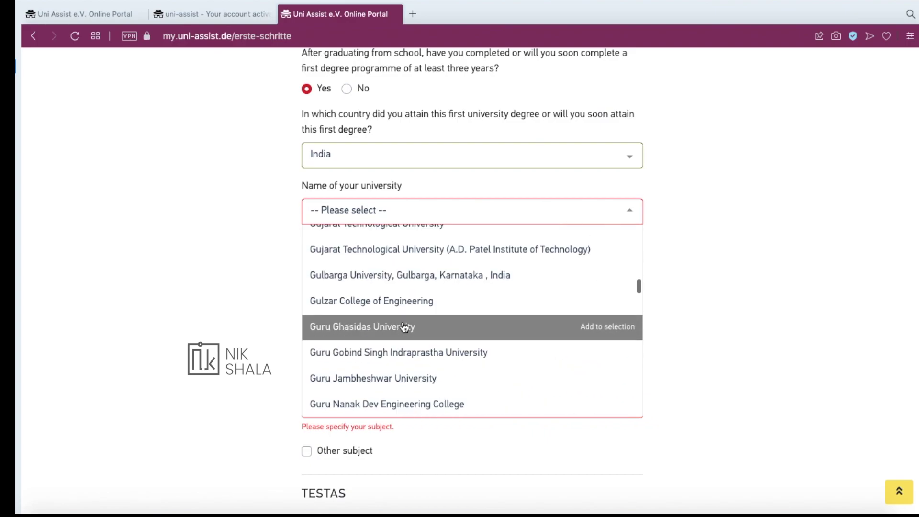
{"action": "scroll", "coordinate": [404, 327], "scroll_direction": "down", "scroll_amount": 4}
{"action": "scroll", "coordinate": [405, 327], "scroll_direction": "down", "scroll_amount": 15}
{"action": "left_click", "coordinate": [404, 328]}
{"action": "scroll", "coordinate": [300, 237], "scroll_direction": "down", "scroll_amount": 1}
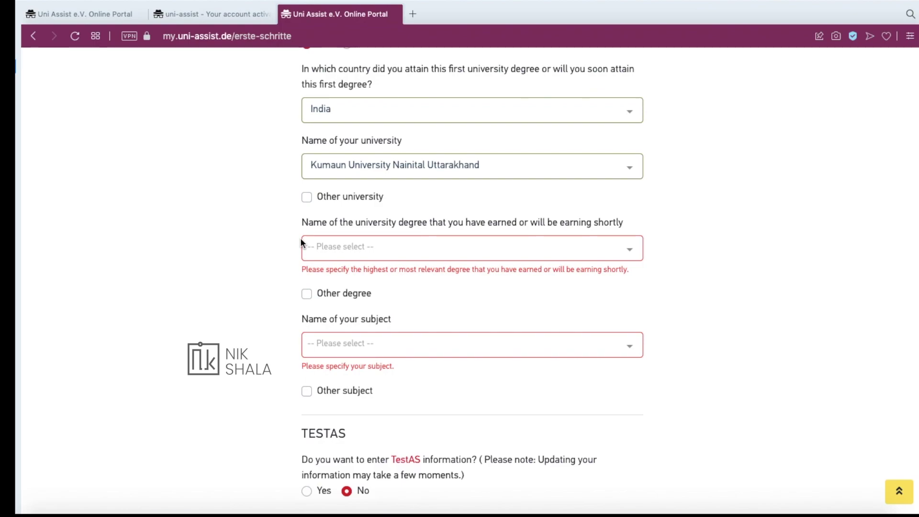
{"action": "scroll", "coordinate": [282, 222], "scroll_direction": "down", "scroll_amount": 1}
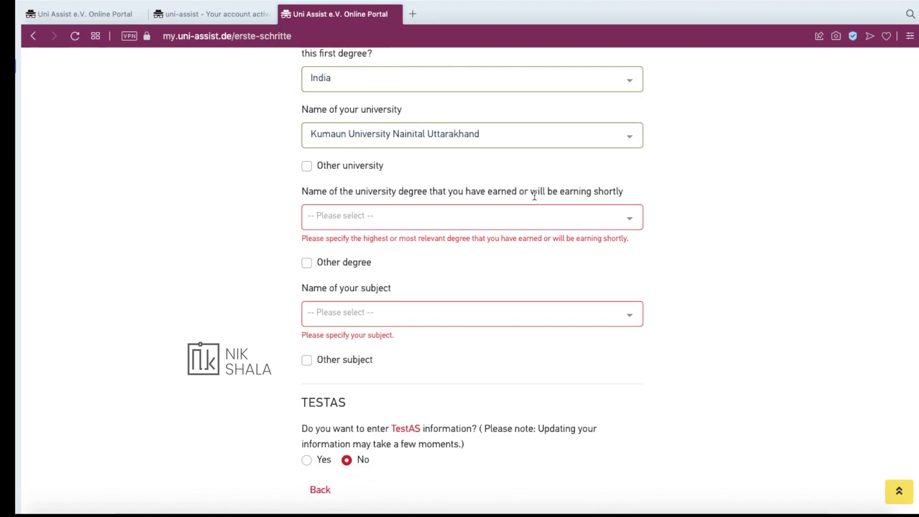
Choose Bachelor of Engineering as the degree and Computer Science and Engineering as the subject
{"action": "left_click", "coordinate": [567, 213]}
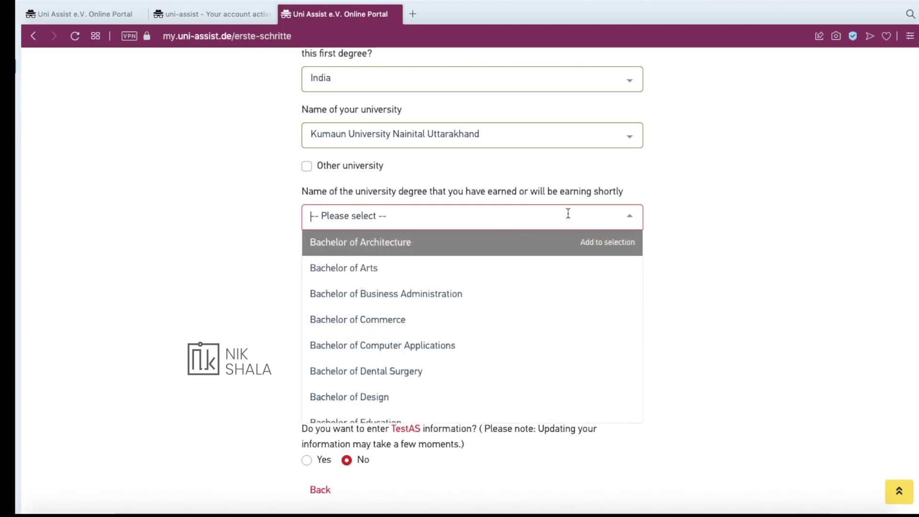
{"action": "scroll", "coordinate": [431, 311], "scroll_direction": "down", "scroll_amount": 2}
{"action": "left_click", "coordinate": [367, 245]}
{"action": "left_click", "coordinate": [377, 252]}
{"action": "scroll", "coordinate": [390, 314], "scroll_direction": "down", "scroll_amount": 10}
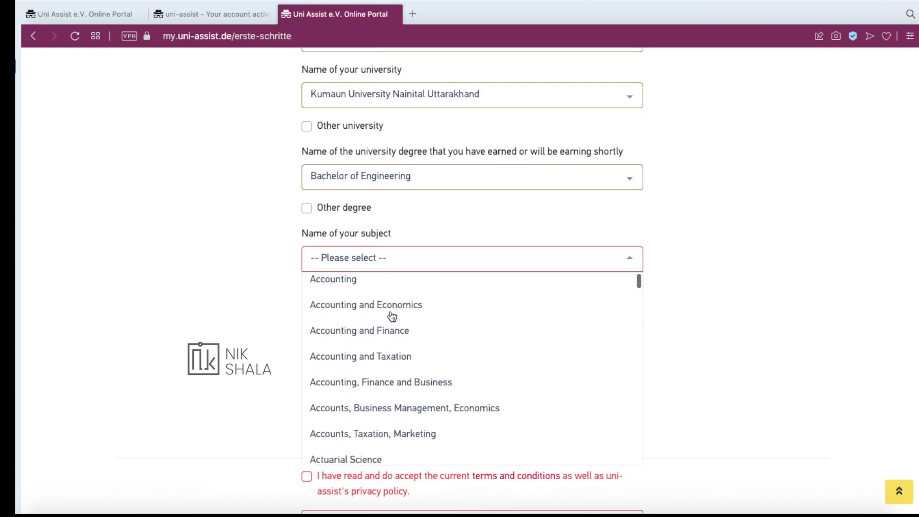
{"action": "scroll", "coordinate": [392, 396], "scroll_direction": "down", "scroll_amount": 5}
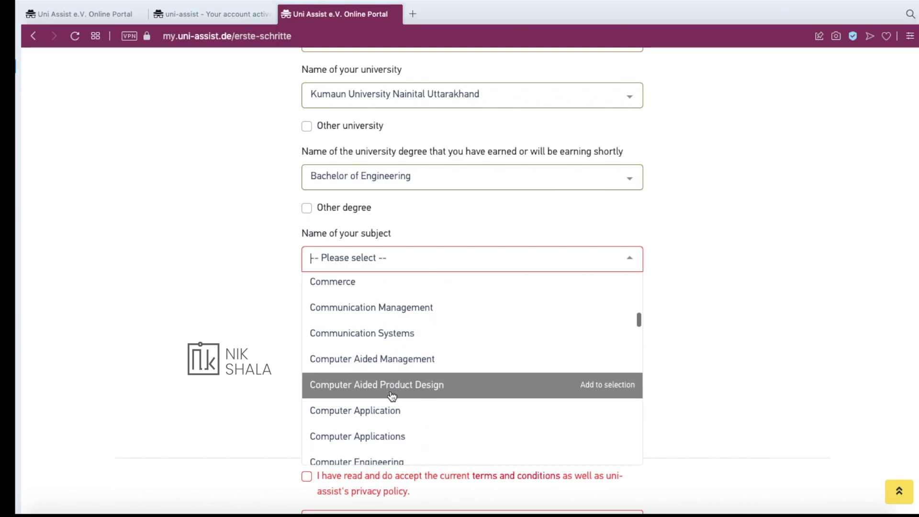
{"action": "scroll", "coordinate": [390, 335], "scroll_direction": "down", "scroll_amount": 5}
{"action": "scroll", "coordinate": [390, 318], "scroll_direction": "up", "scroll_amount": 1}
{"action": "left_click", "coordinate": [390, 318]}
{"action": "scroll", "coordinate": [355, 220], "scroll_direction": "down", "scroll_amount": 3}
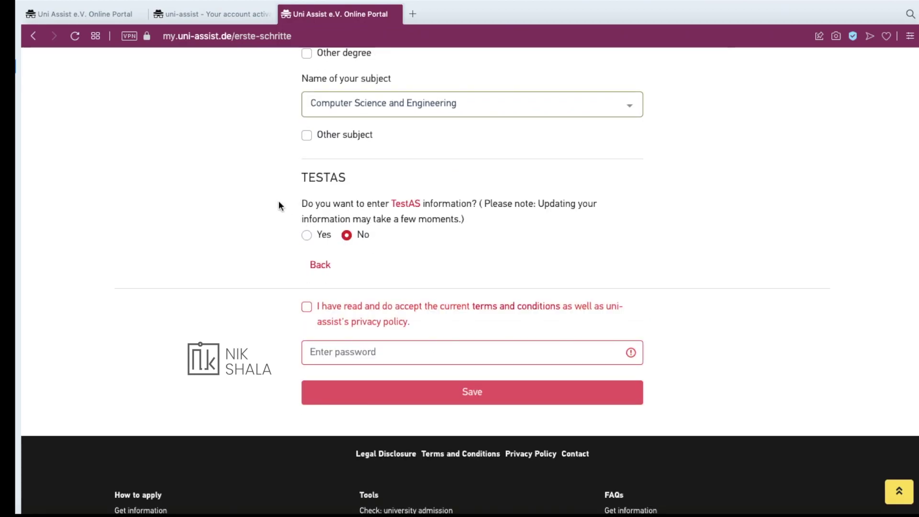
Accept the terms and privacy policy, confirm with the account password and save the profile
{"action": "scroll", "coordinate": [325, 244], "scroll_direction": "down", "scroll_amount": 2}
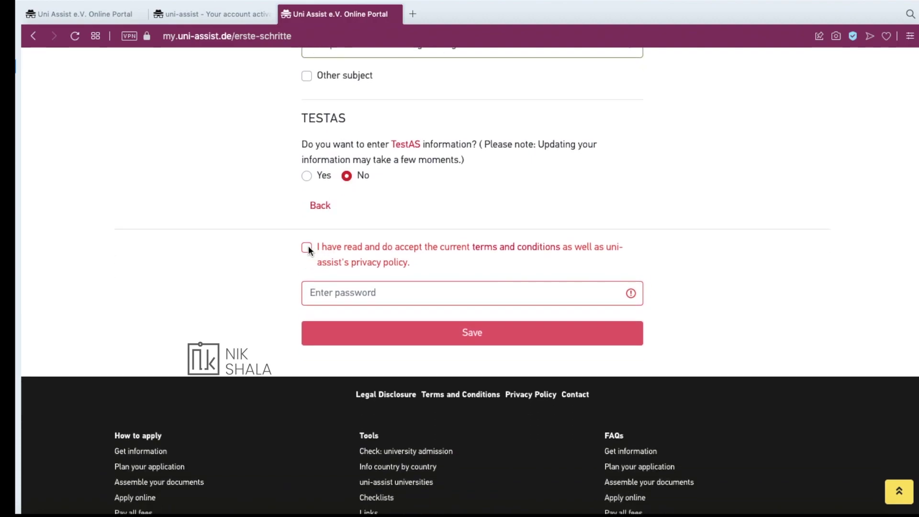
{"action": "left_click", "coordinate": [308, 245]}
{"action": "left_click", "coordinate": [369, 292]}
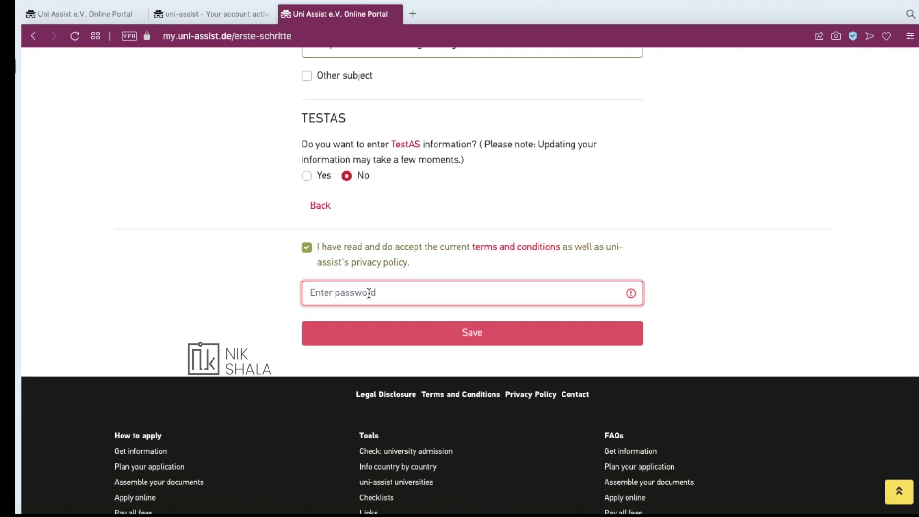
{"action": "key", "text": "super+v"}
{"action": "left_click", "coordinate": [414, 392]}
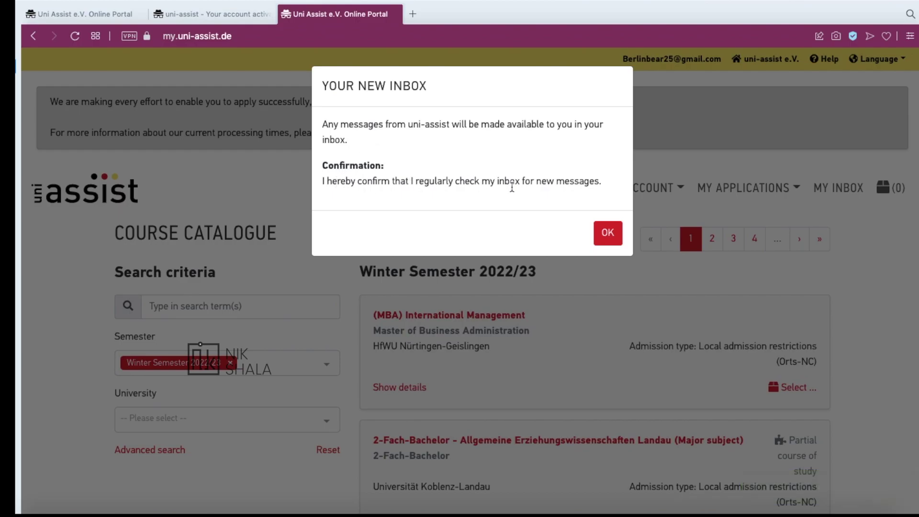
Dismiss the Your New Inbox notice and go to MY APPLICATIONS > Documents
{"action": "left_click", "coordinate": [607, 233]}
{"action": "scroll", "coordinate": [486, 179], "scroll_direction": "down", "scroll_amount": 1}
{"action": "scroll", "coordinate": [487, 180], "scroll_direction": "down", "scroll_amount": 2}
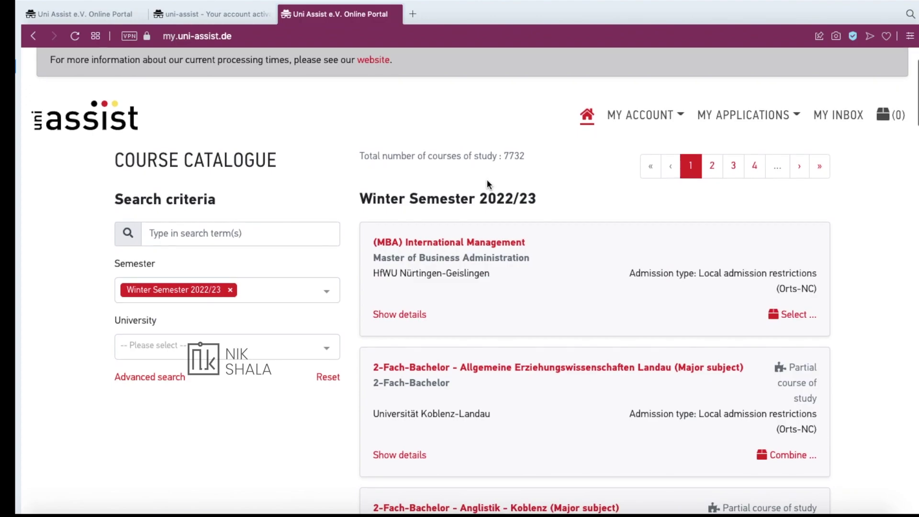
{"action": "left_click", "coordinate": [706, 120]}
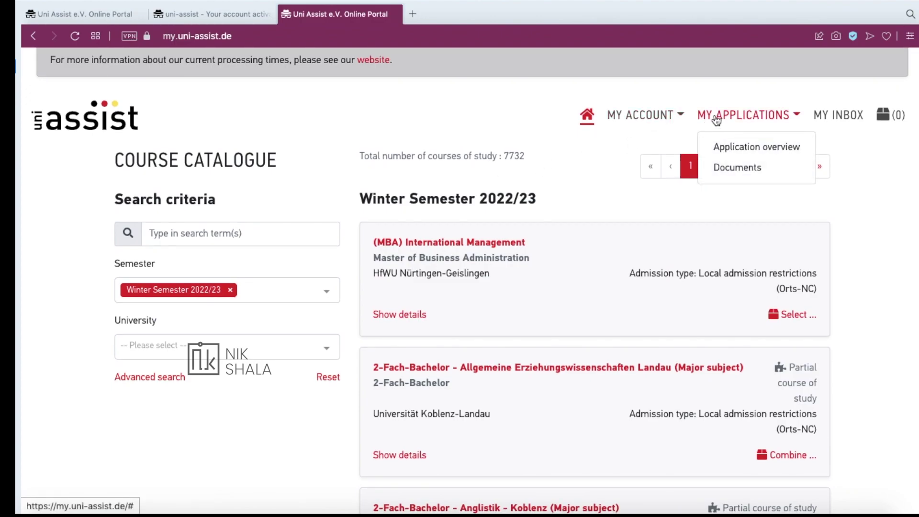
{"action": "left_click", "coordinate": [735, 166]}
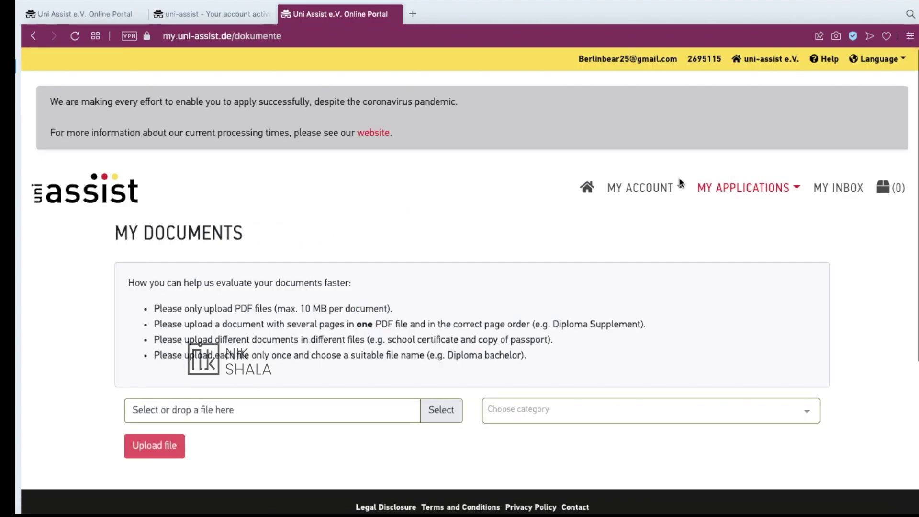
Browse the document types in the Choose category list on the My Documents upload page
{"action": "scroll", "coordinate": [507, 261], "scroll_direction": "down", "scroll_amount": 2}
{"action": "left_click", "coordinate": [506, 307]}
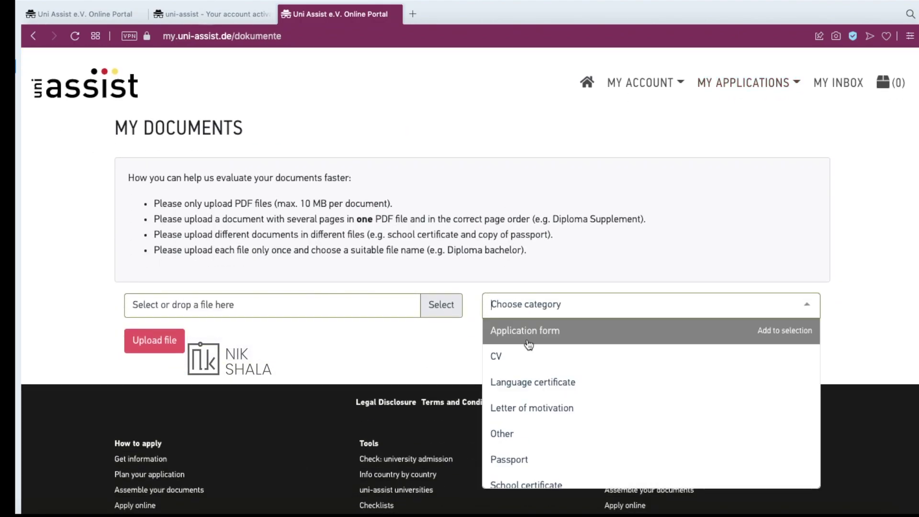
{"action": "scroll", "coordinate": [521, 411], "scroll_direction": "down", "scroll_amount": 3}
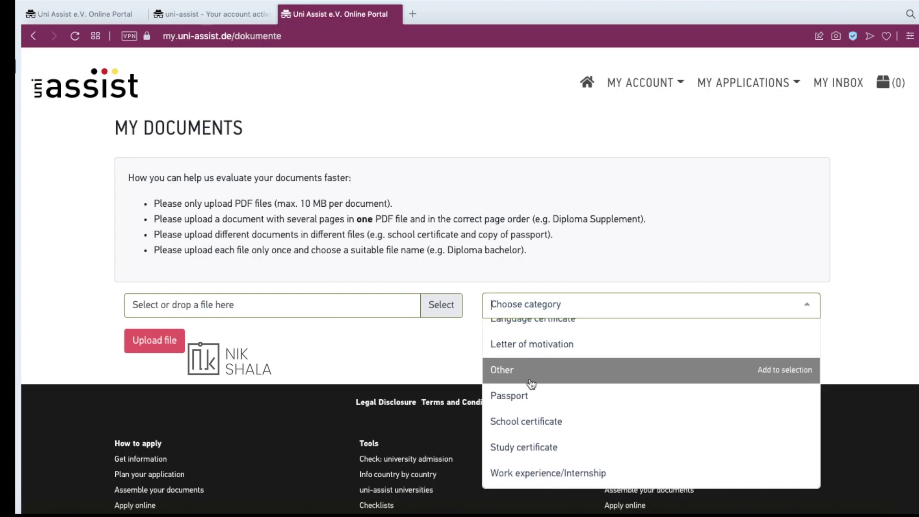
{"action": "scroll", "coordinate": [529, 381], "scroll_direction": "down", "scroll_amount": 1}
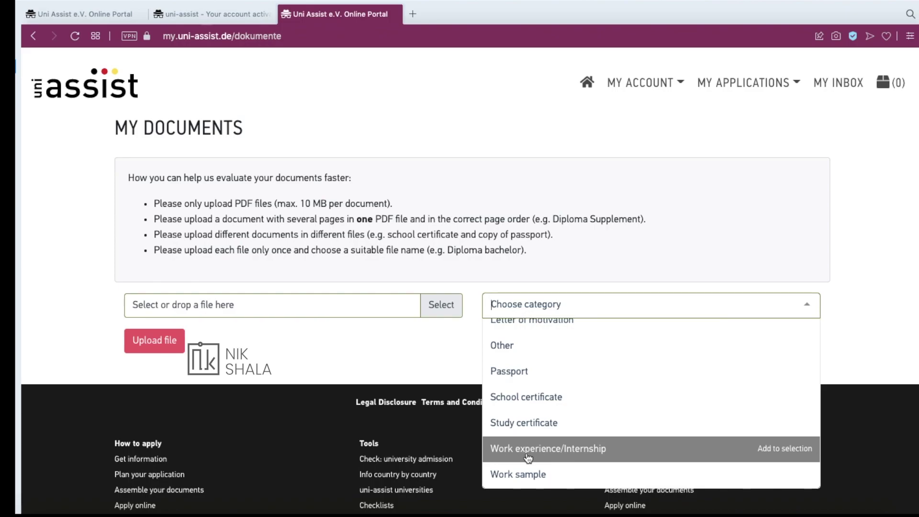
{"action": "scroll", "coordinate": [531, 422], "scroll_direction": "up", "scroll_amount": 4}
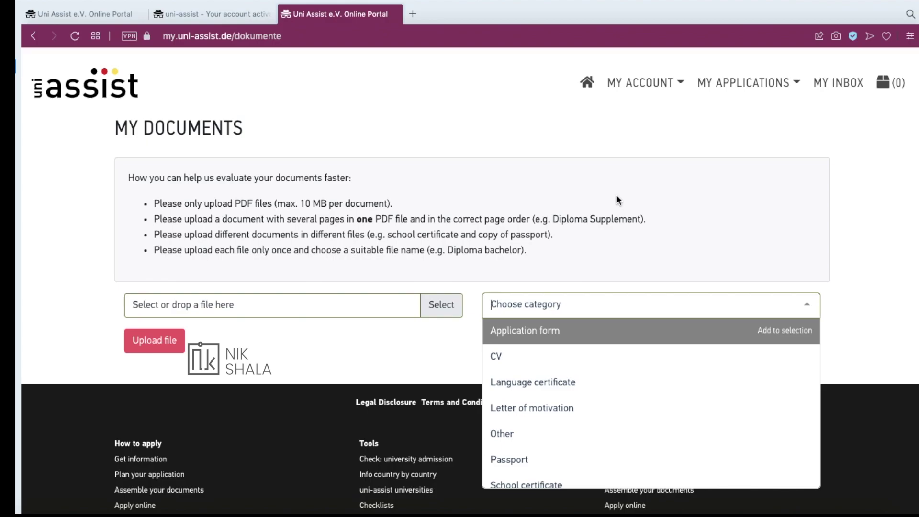
{"action": "scroll", "coordinate": [616, 194], "scroll_direction": "down", "scroll_amount": 3}
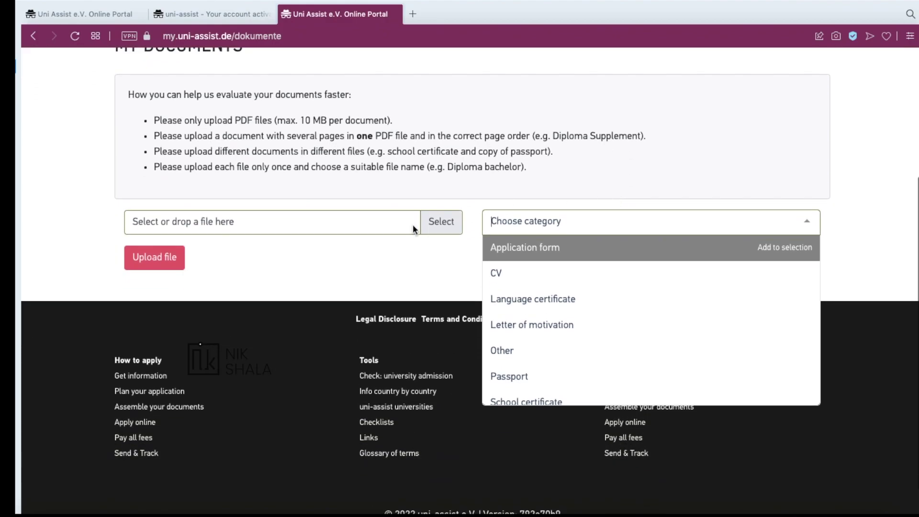
{"action": "scroll", "coordinate": [413, 224], "scroll_direction": "up", "scroll_amount": 5}
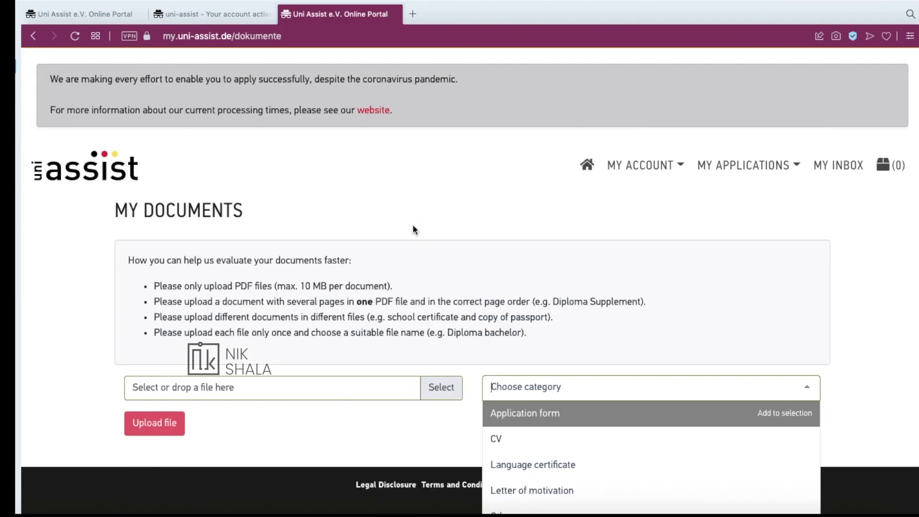
{"action": "scroll", "coordinate": [413, 224], "scroll_direction": "down", "scroll_amount": 4}
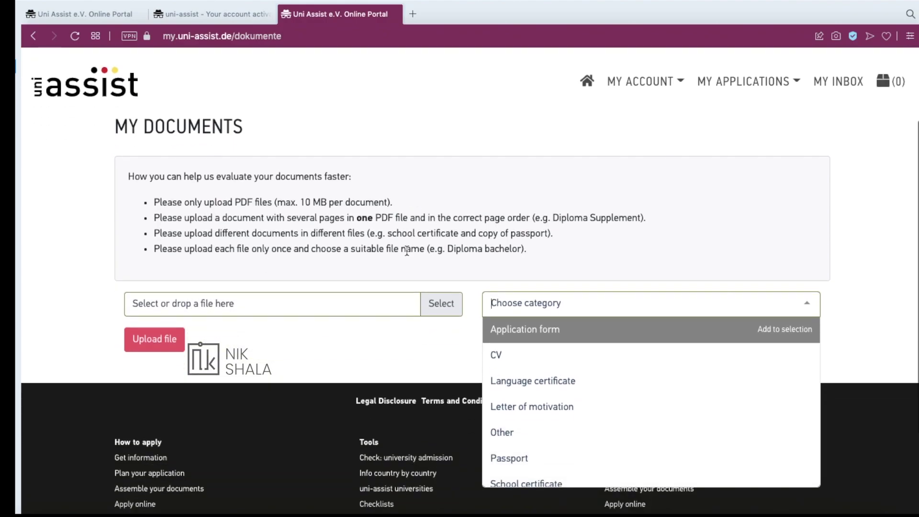
{"action": "scroll", "coordinate": [403, 259], "scroll_direction": "down", "scroll_amount": 1}
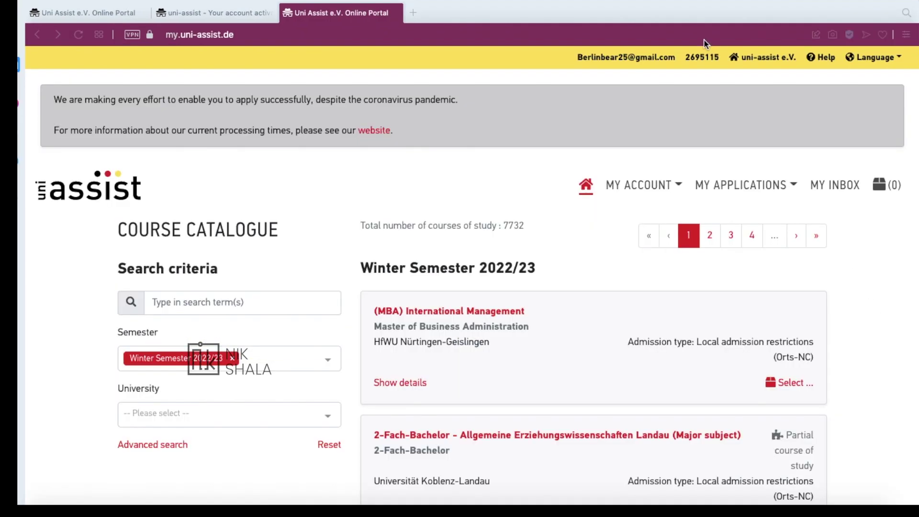
{"action": "left_click_drag", "start_coordinate": [687, 59], "coordinate": [720, 69]}
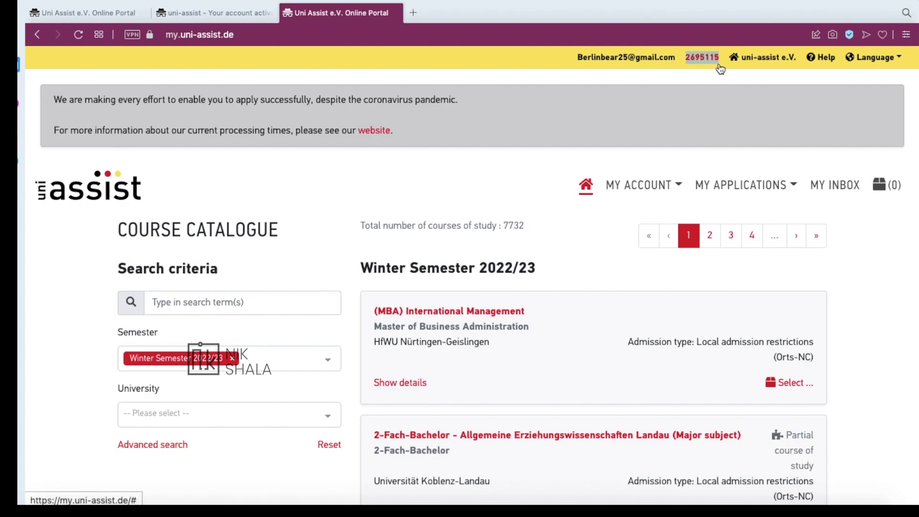
{"action": "left_click", "coordinate": [912, 139]}
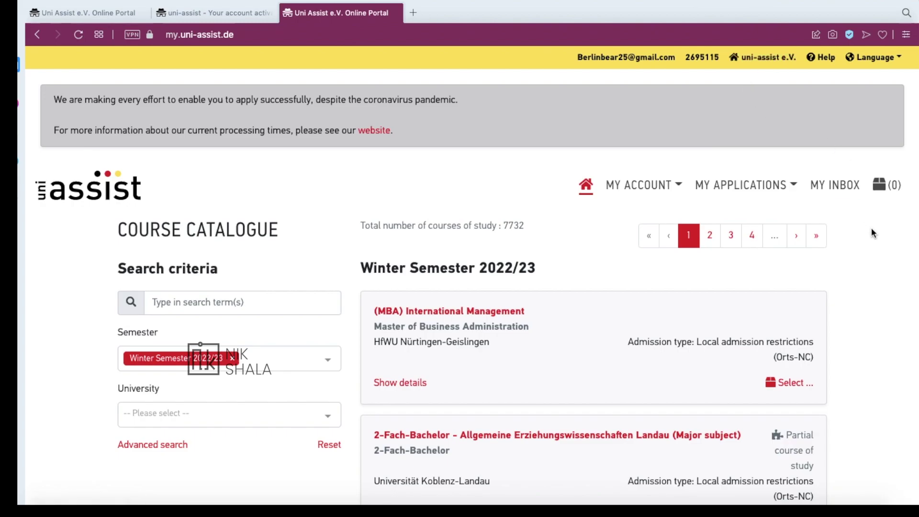
{"action": "scroll", "coordinate": [818, 224], "scroll_direction": "down", "scroll_amount": 5}
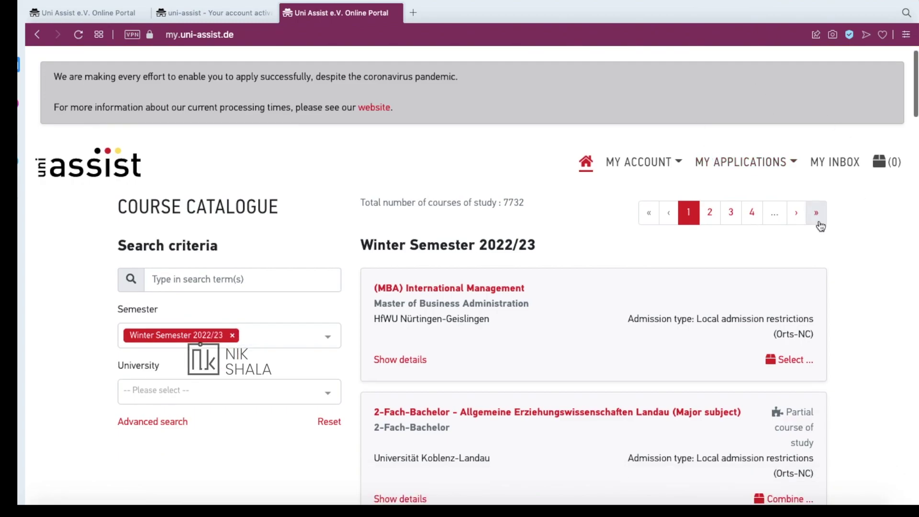
{"action": "scroll", "coordinate": [818, 224], "scroll_direction": "up", "scroll_amount": 5}
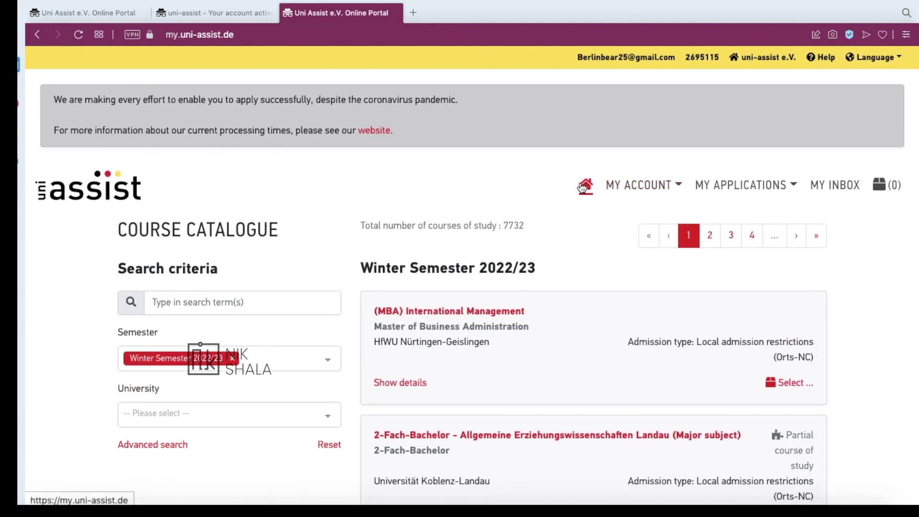
{"action": "scroll", "coordinate": [699, 215], "scroll_direction": "down", "scroll_amount": 5}
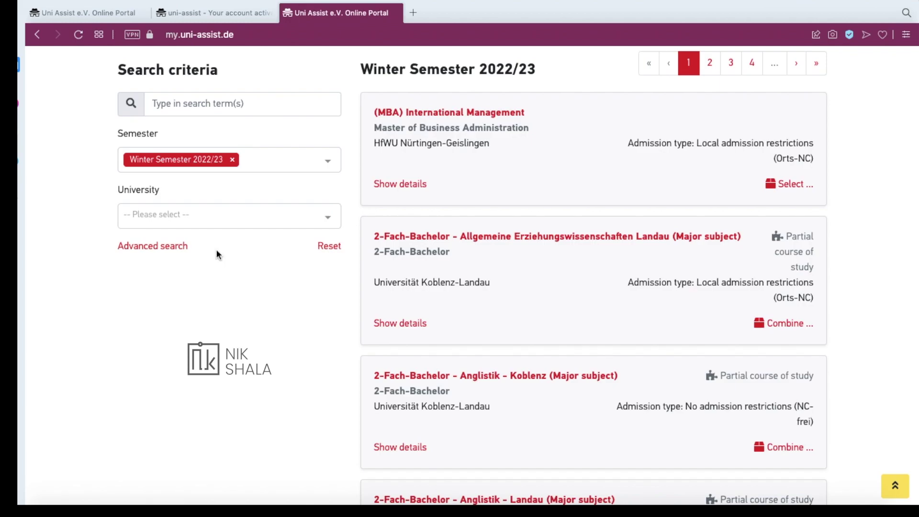
{"action": "scroll", "coordinate": [216, 249], "scroll_direction": "up", "scroll_amount": 5}
{"action": "scroll", "coordinate": [263, 272], "scroll_direction": "down", "scroll_amount": 3}
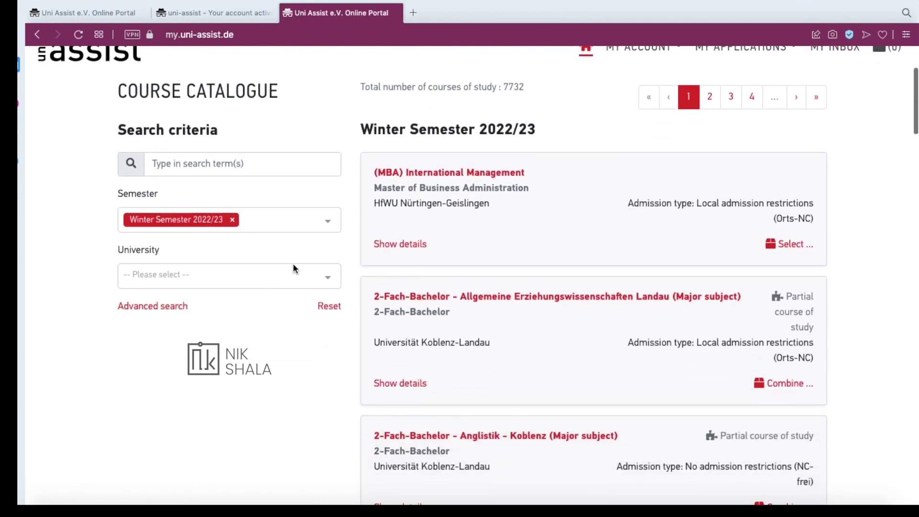
Clear the partial 'uni' search from the University filter field
{"action": "left_click", "coordinate": [329, 284]}
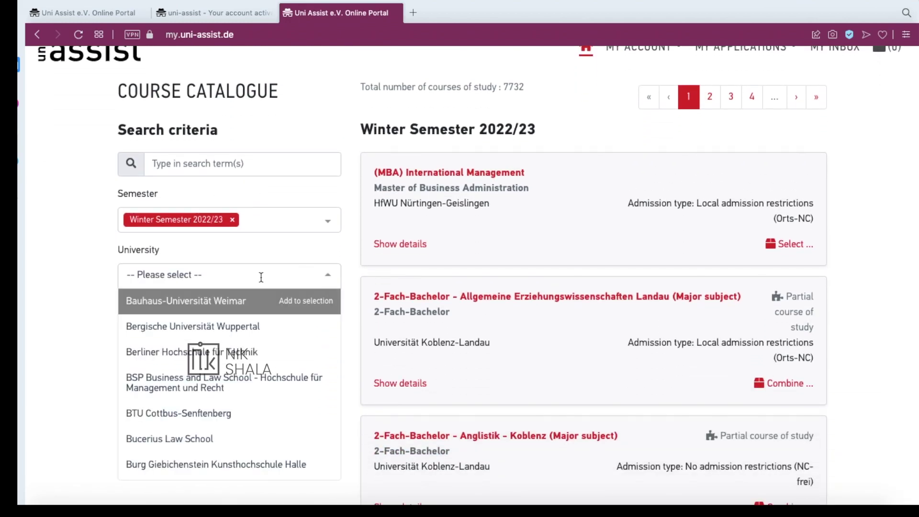
{"action": "type", "text": "univers"}
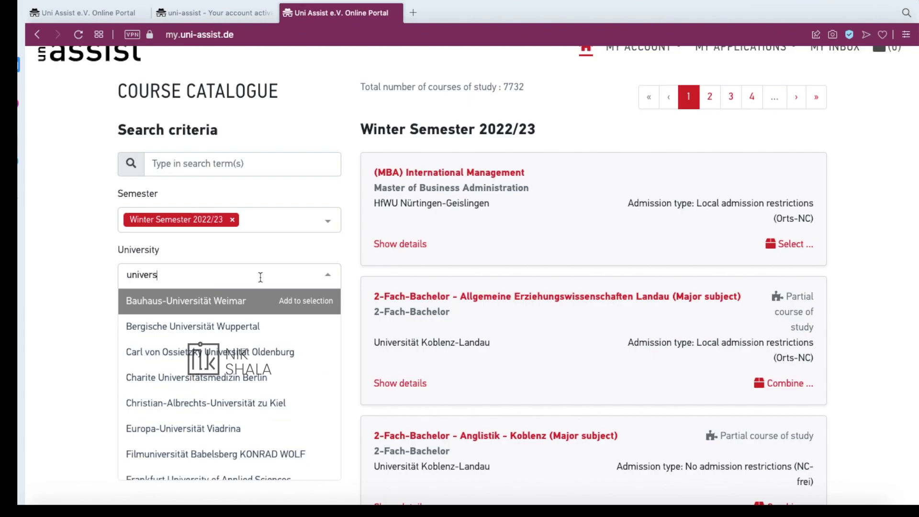
{"action": "key", "text": "ctrl+a"}
{"action": "key", "text": "BackSpace"}
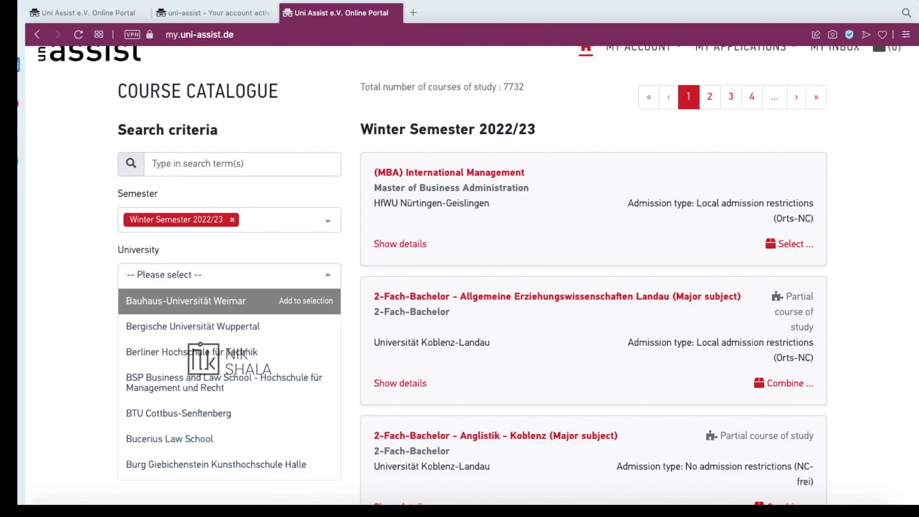
Scroll through the university list, then close it without choosing one
{"action": "scroll", "coordinate": [304, 368], "scroll_direction": "down", "scroll_amount": 15}
{"action": "scroll", "coordinate": [304, 368], "scroll_direction": "down", "scroll_amount": 20}
{"action": "scroll", "coordinate": [304, 368], "scroll_direction": "down", "scroll_amount": 8}
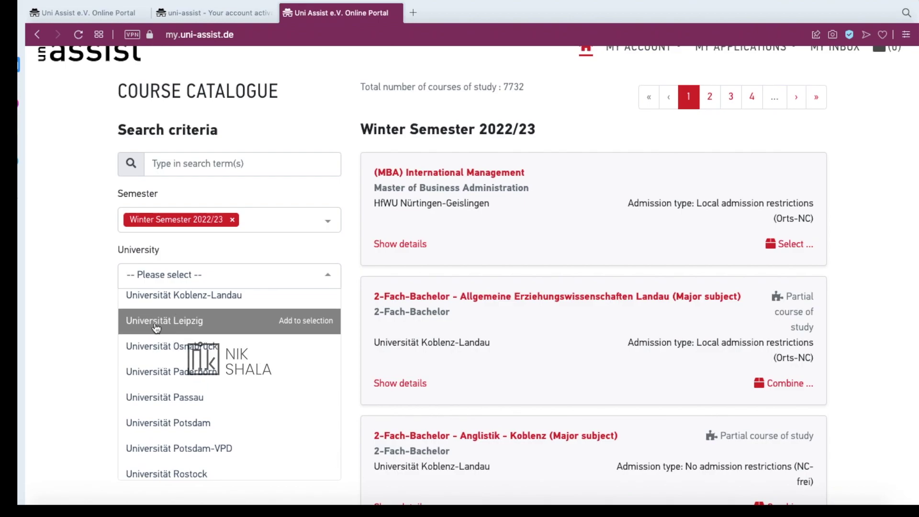
{"action": "scroll", "coordinate": [156, 328], "scroll_direction": "down", "scroll_amount": 5}
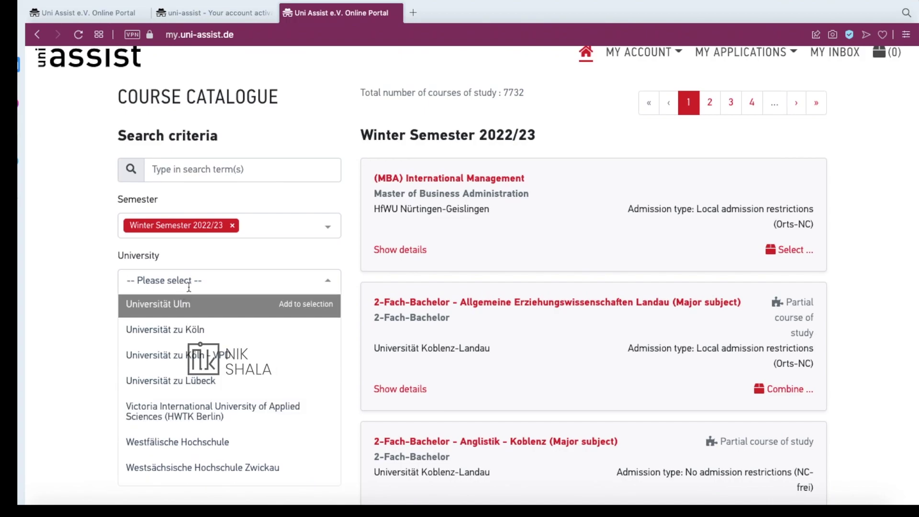
{"action": "scroll", "coordinate": [191, 378], "scroll_direction": "up", "scroll_amount": 5}
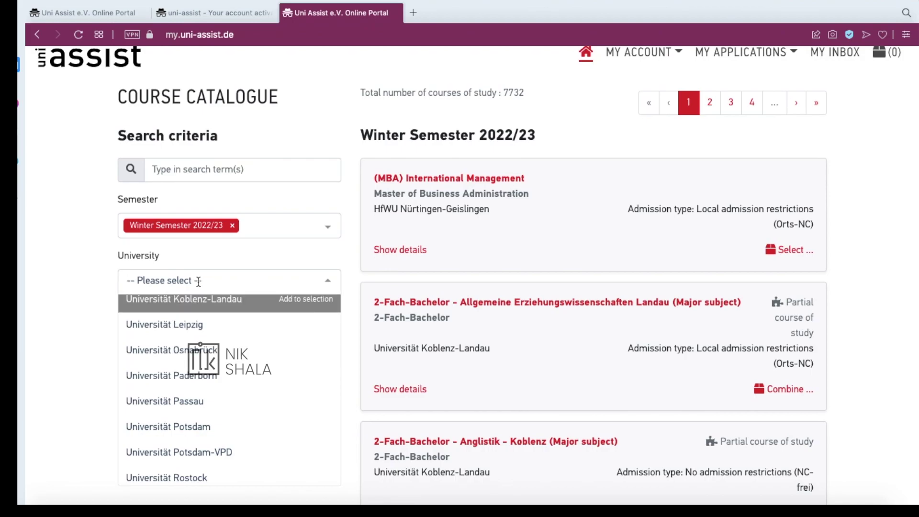
{"action": "scroll", "coordinate": [204, 351], "scroll_direction": "up", "scroll_amount": 5}
{"action": "left_click", "coordinate": [94, 291]}
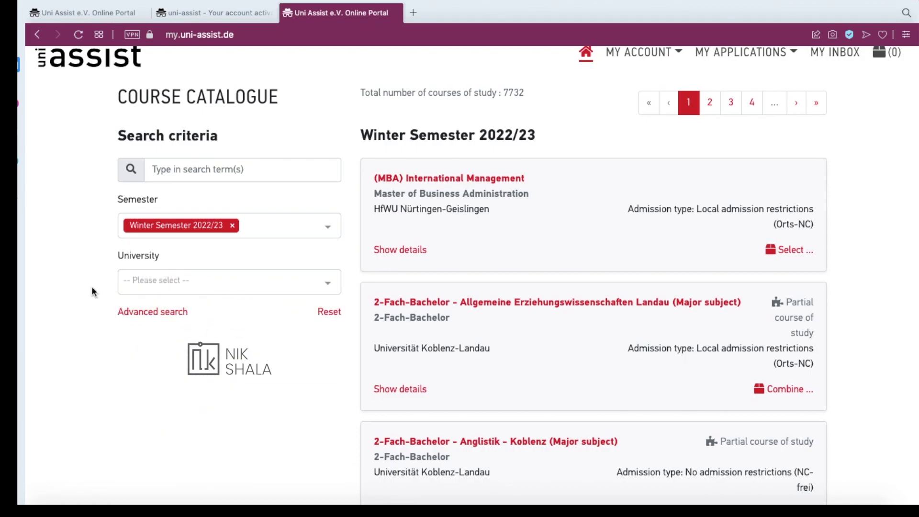
{"action": "scroll", "coordinate": [94, 291], "scroll_direction": "up", "scroll_amount": 3}
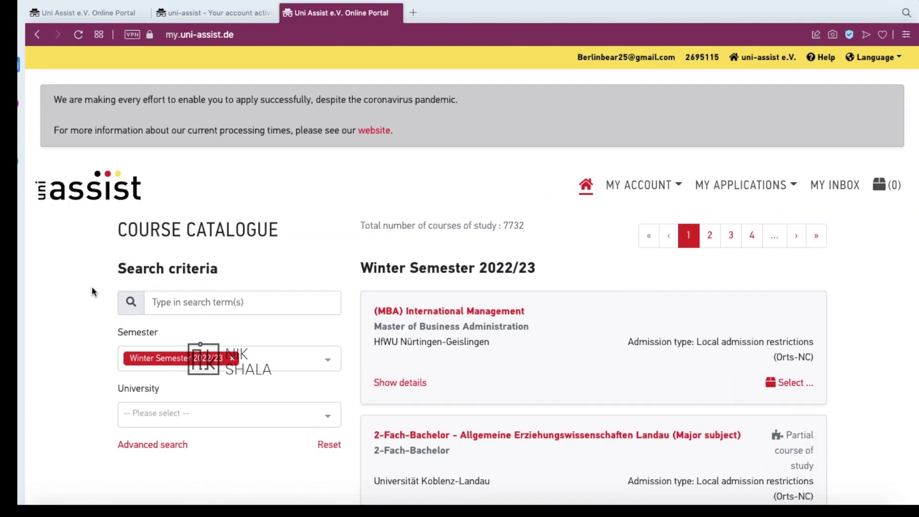
{"action": "scroll", "coordinate": [94, 291], "scroll_direction": "down", "scroll_amount": 4}
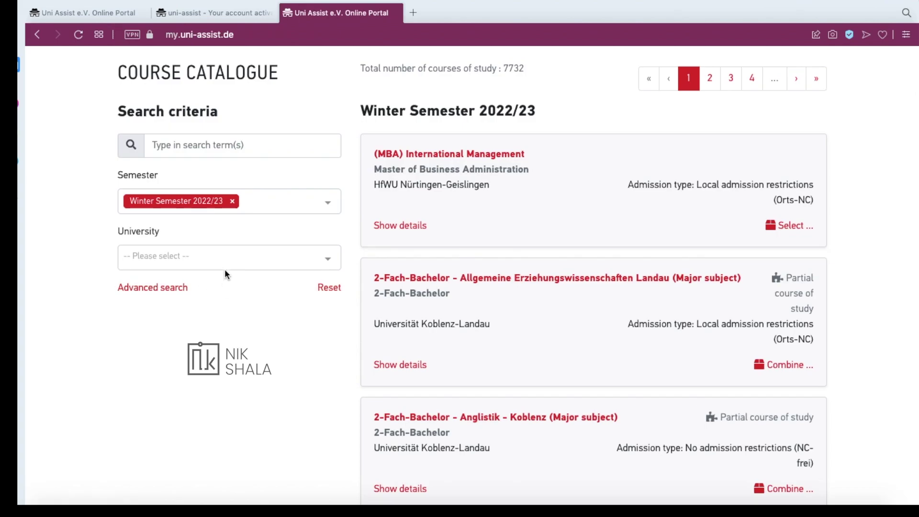
Reopen the University list and scroll down to Technische Universität München
{"action": "left_click", "coordinate": [229, 259]}
{"action": "scroll", "coordinate": [225, 368], "scroll_direction": "up", "scroll_amount": 10}
{"action": "scroll", "coordinate": [235, 375], "scroll_direction": "up", "scroll_amount": 3}
{"action": "scroll", "coordinate": [235, 375], "scroll_direction": "down", "scroll_amount": 15}
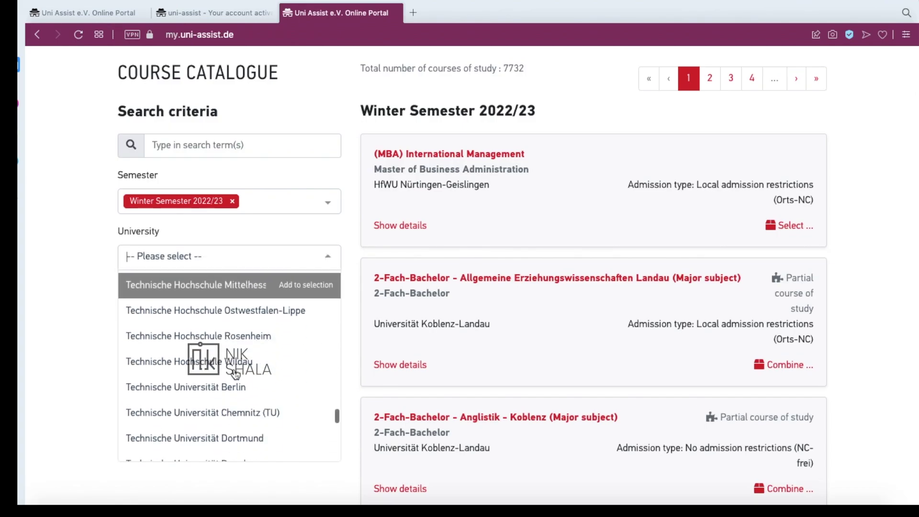
{"action": "scroll", "coordinate": [235, 374], "scroll_direction": "down", "scroll_amount": 5}
{"action": "scroll", "coordinate": [235, 375], "scroll_direction": "up", "scroll_amount": 4}
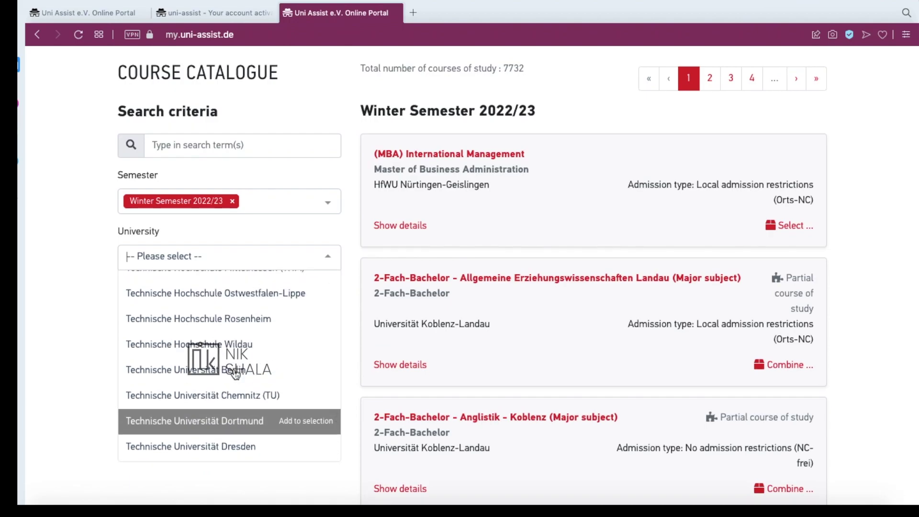
{"action": "scroll", "coordinate": [238, 419], "scroll_direction": "up", "scroll_amount": 3}
{"action": "scroll", "coordinate": [240, 421], "scroll_direction": "down", "scroll_amount": 1}
{"action": "scroll", "coordinate": [239, 421], "scroll_direction": "down", "scroll_amount": 6}
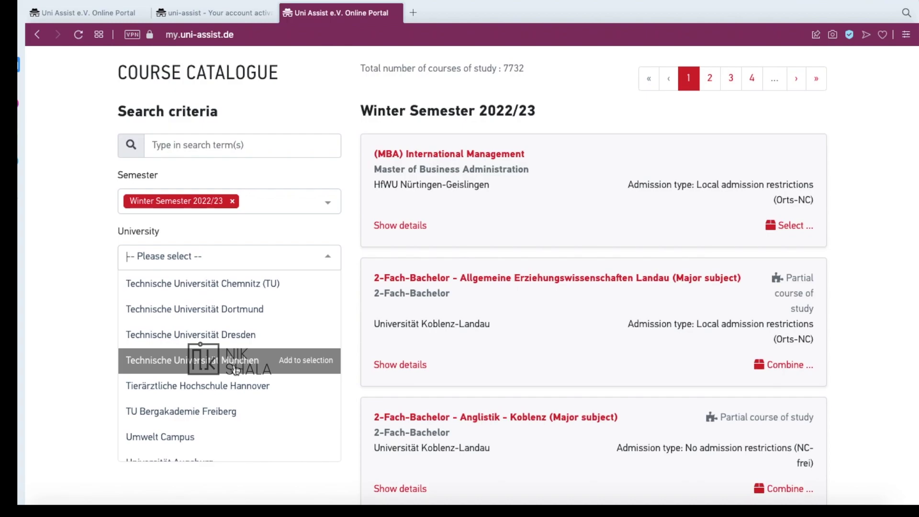
Filter the catalogue to Technische Universität München, federal state Bayern, and Master degrees
{"action": "left_click", "coordinate": [236, 371]}
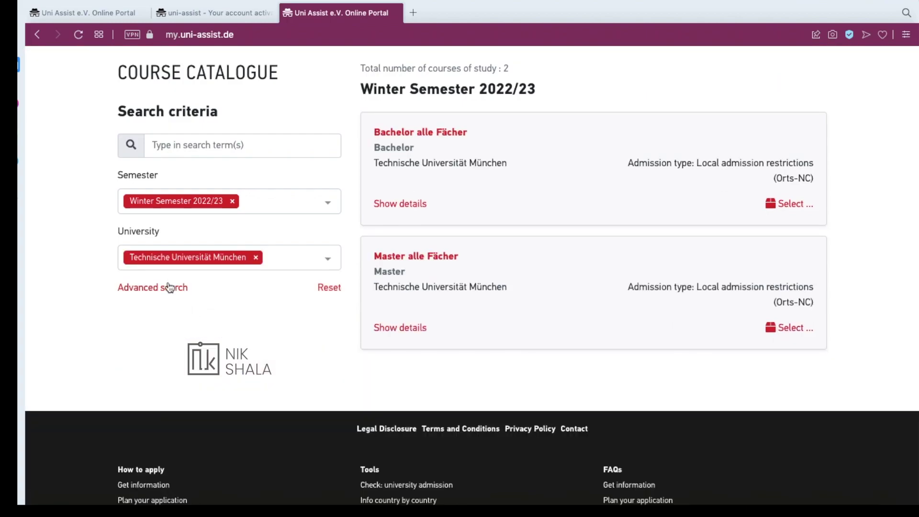
{"action": "left_click", "coordinate": [173, 288]}
{"action": "left_click", "coordinate": [203, 315]}
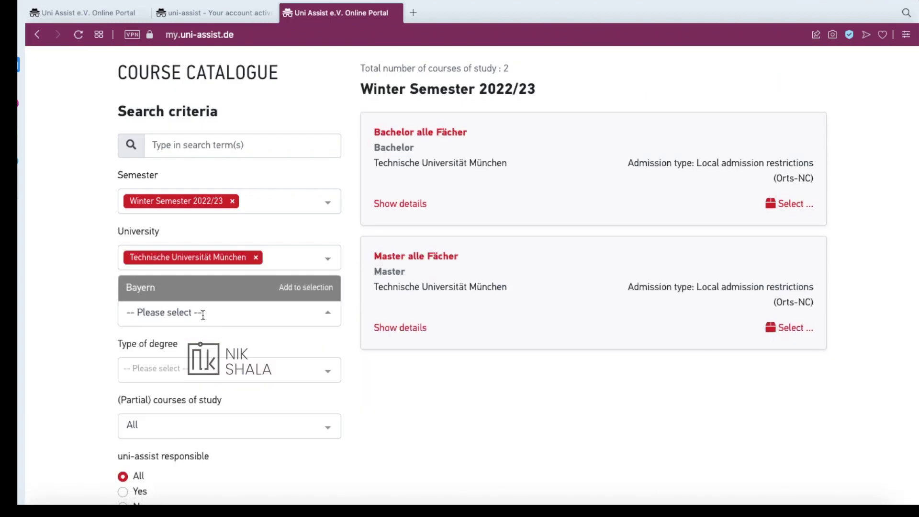
{"action": "left_click", "coordinate": [181, 288]}
{"action": "scroll", "coordinate": [93, 330], "scroll_direction": "down", "scroll_amount": 1}
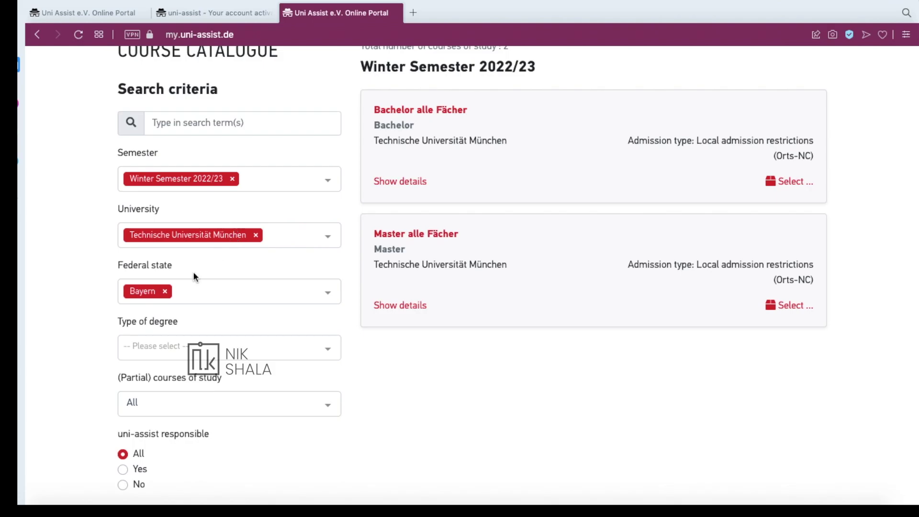
{"action": "scroll", "coordinate": [210, 294], "scroll_direction": "down", "scroll_amount": 3}
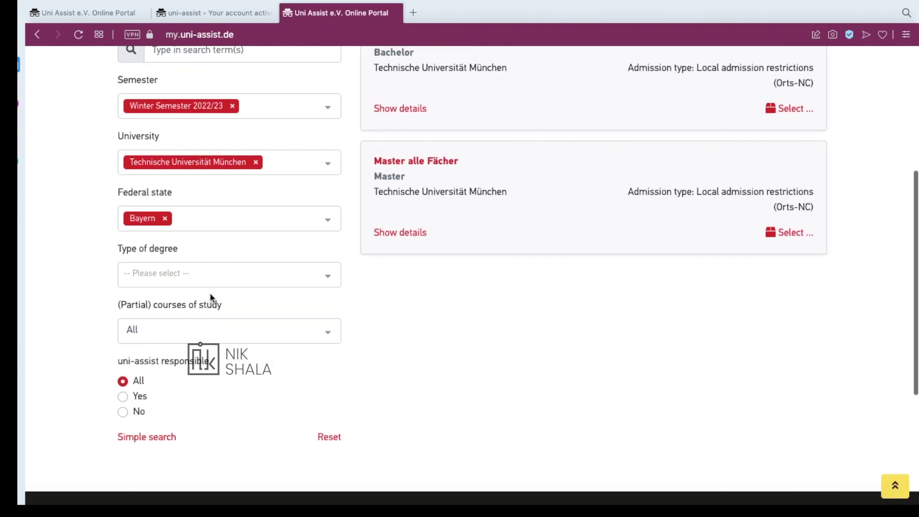
{"action": "left_click", "coordinate": [206, 272]}
{"action": "left_click", "coordinate": [189, 330]}
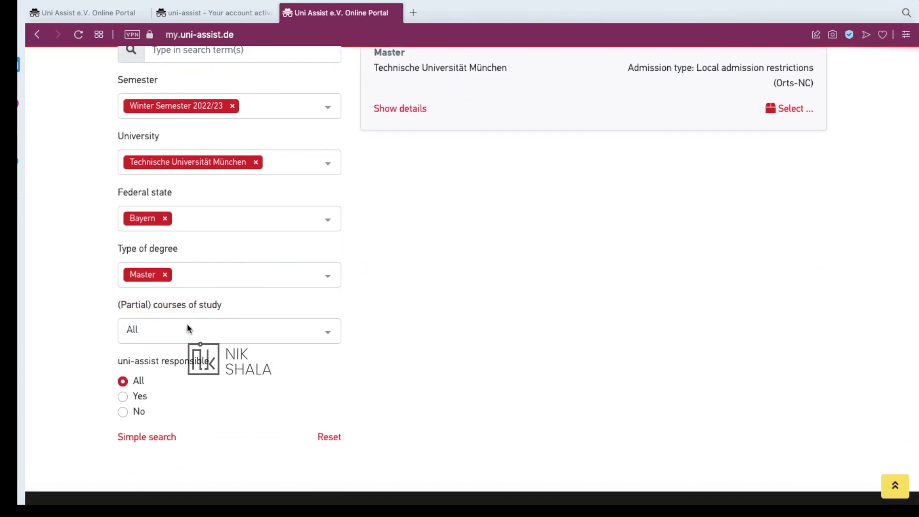
Show the course details for Master alle Fächer
{"action": "scroll", "coordinate": [272, 315], "scroll_direction": "up", "scroll_amount": 3}
{"action": "scroll", "coordinate": [359, 319], "scroll_direction": "up", "scroll_amount": 3}
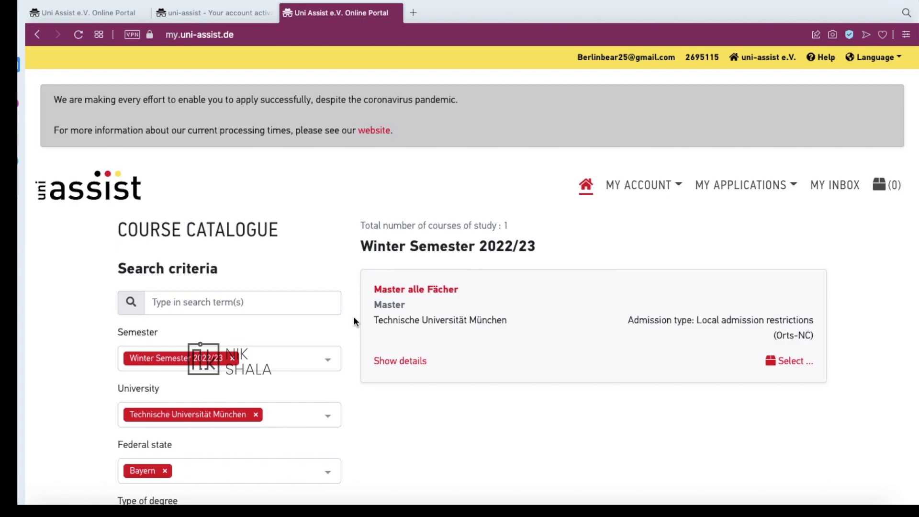
{"action": "left_click_drag", "start_coordinate": [376, 290], "coordinate": [466, 289]}
{"action": "left_click", "coordinate": [400, 360]}
{"action": "scroll", "coordinate": [459, 358], "scroll_direction": "down", "scroll_amount": 4}
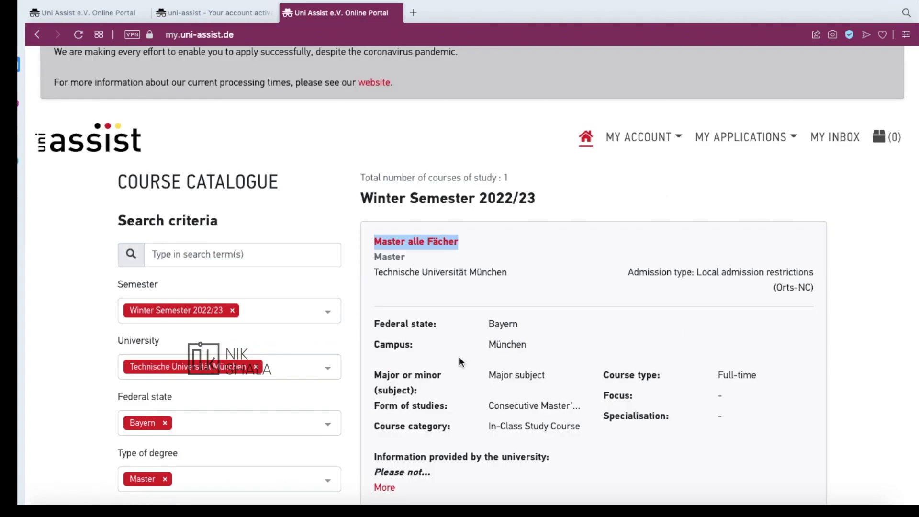
{"action": "scroll", "coordinate": [616, 361], "scroll_direction": "up", "scroll_amount": 1}
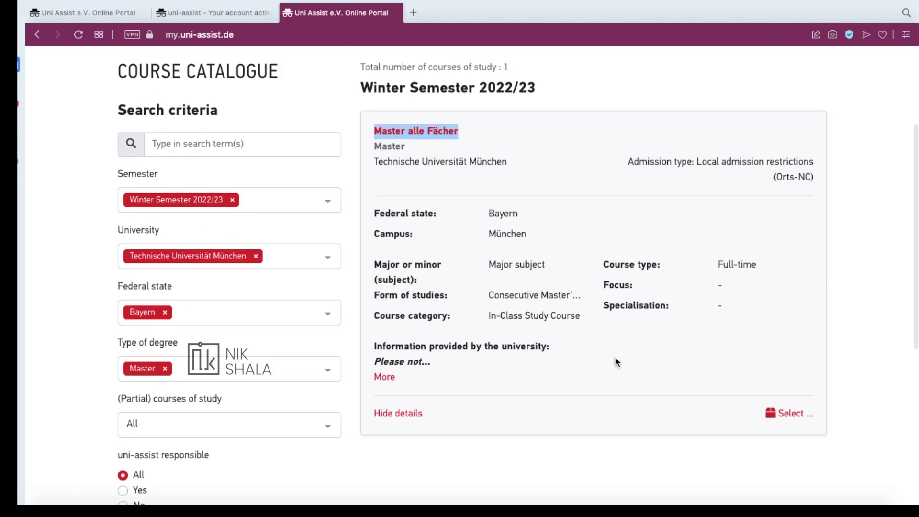
Add Master alle Fächer for the 1st semester to the selection list
{"action": "left_click", "coordinate": [789, 414]}
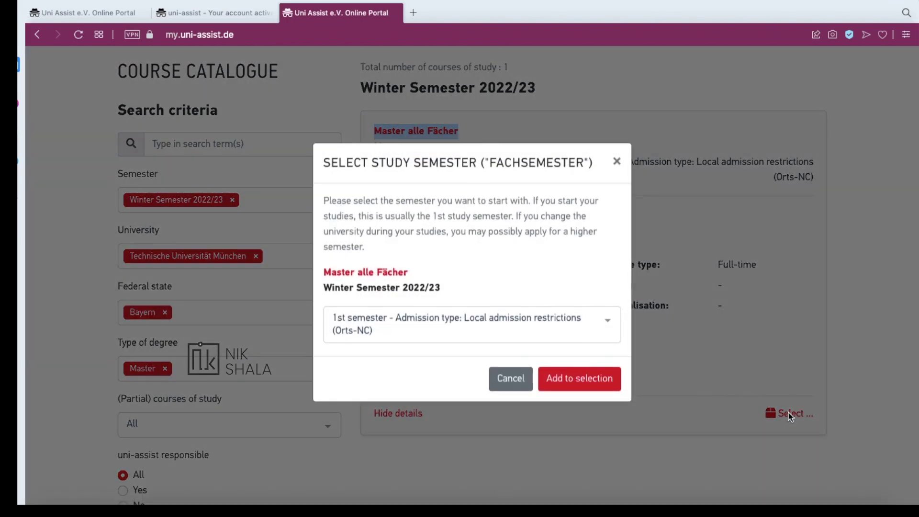
{"action": "left_click", "coordinate": [579, 383]}
{"action": "scroll", "coordinate": [674, 368], "scroll_direction": "up", "scroll_amount": 3}
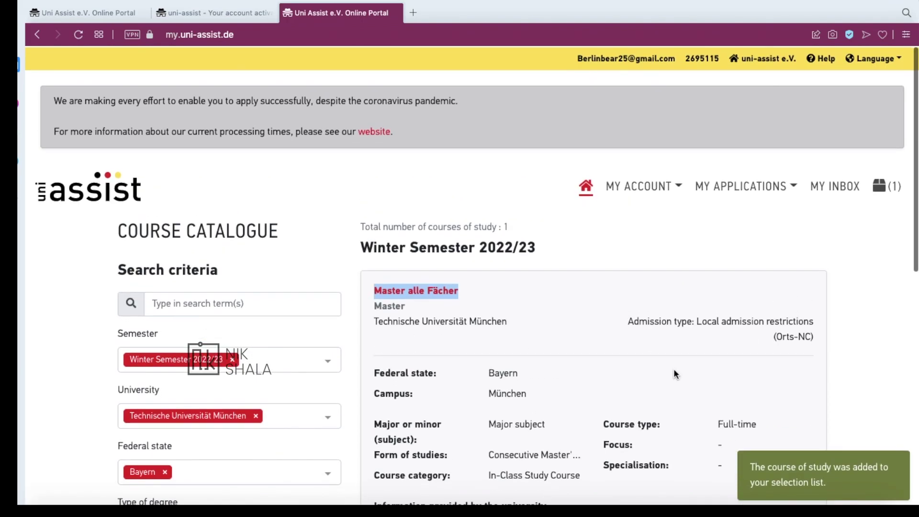
{"action": "scroll", "coordinate": [843, 176], "scroll_direction": "up", "scroll_amount": 5}
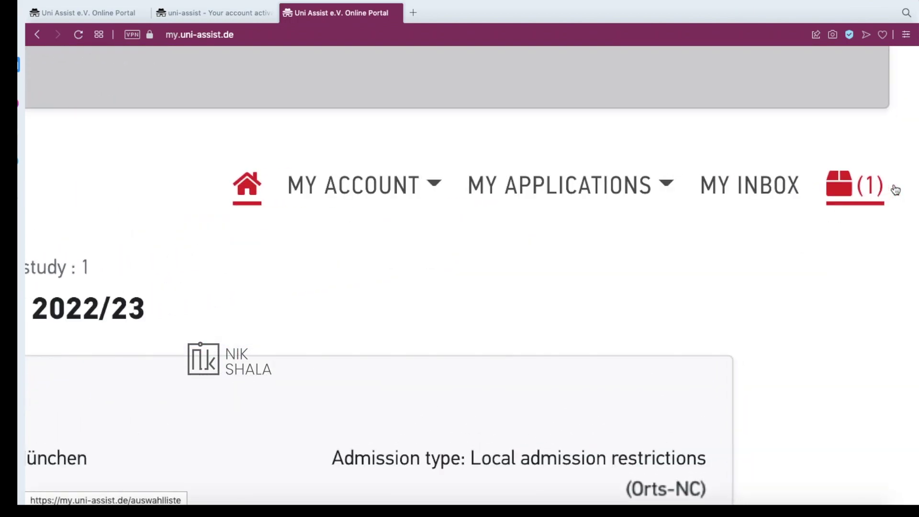
From My Selection List, show and review Master alle Fächer's additional application-related questions
{"action": "left_click", "coordinate": [843, 175]}
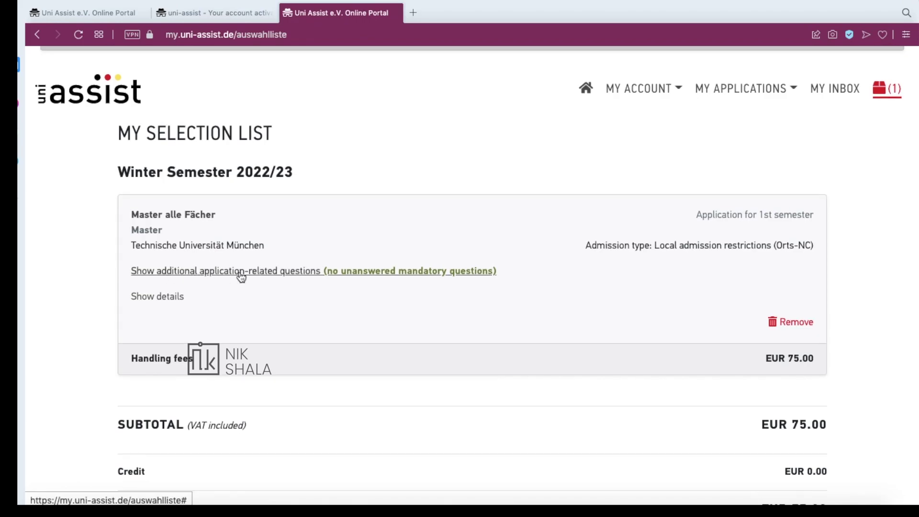
{"action": "left_click", "coordinate": [323, 274]}
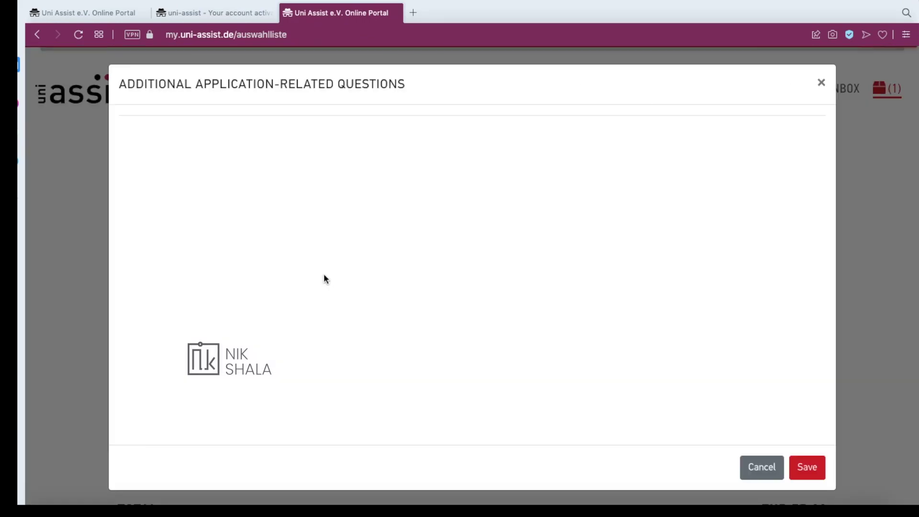
{"action": "scroll", "coordinate": [325, 278], "scroll_direction": "down", "scroll_amount": 4}
{"action": "scroll", "coordinate": [324, 279], "scroll_direction": "up", "scroll_amount": 4}
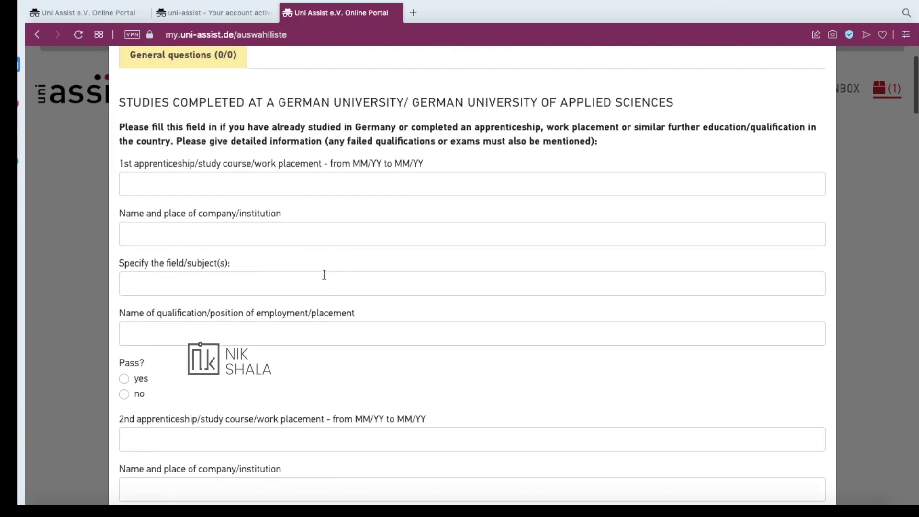
{"action": "scroll", "coordinate": [324, 276], "scroll_direction": "down", "scroll_amount": 14}
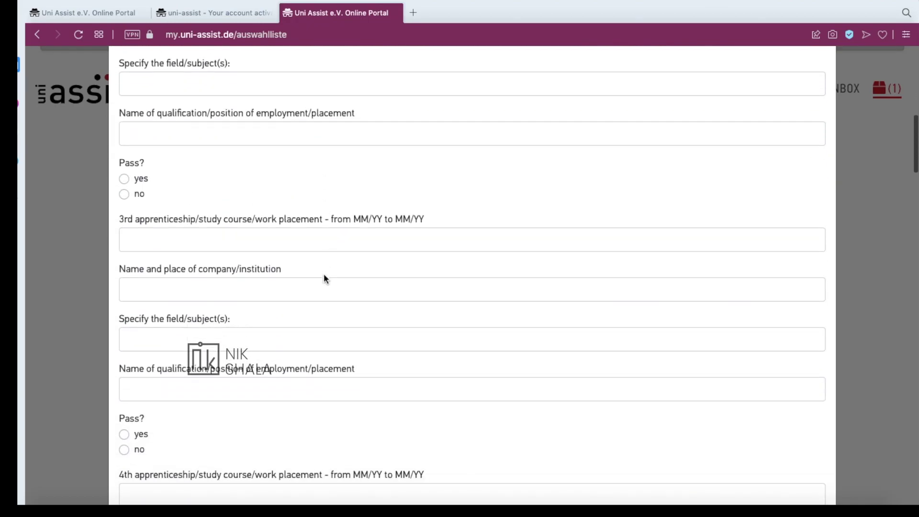